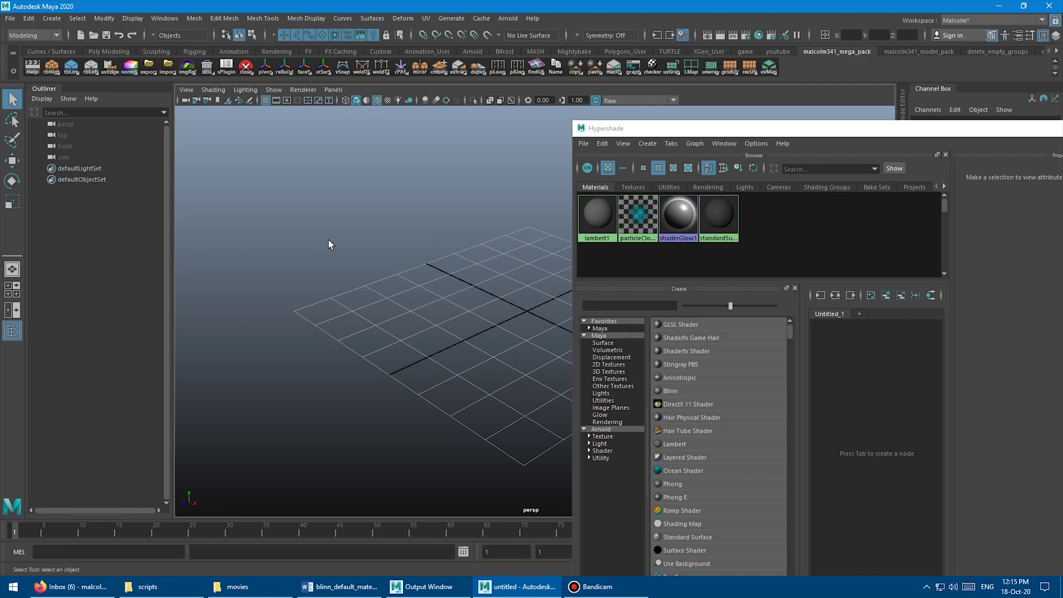
Create a polygon cube at the centre of the grid, scale it up and rotate it
alt+drag(328, 240, 363, 237)
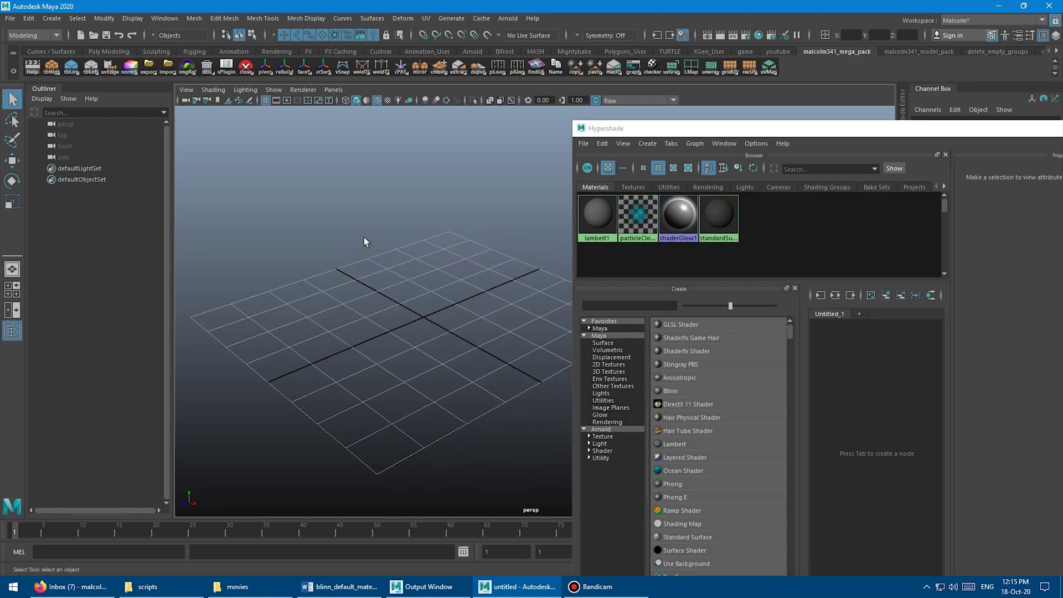
shift+right_drag(361, 216, 359, 240)
key(r)
middle_drag(313, 280, 325, 308)
key(e)
alt+drag(311, 306, 271, 290)
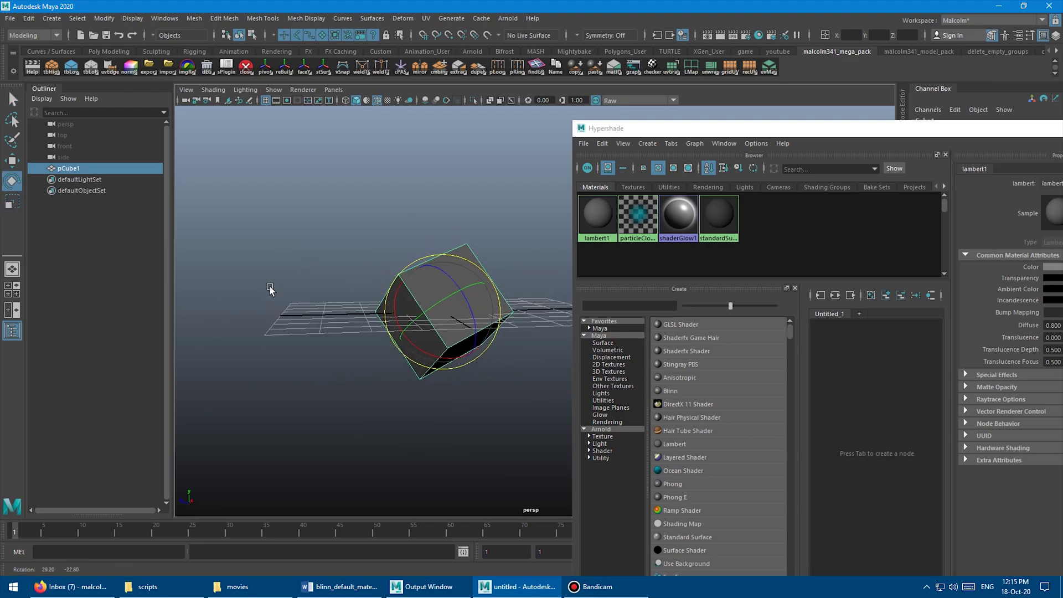
Select the lambert1 material in the Hypershade and examine the default shading on the cube
click(599, 222)
alt+right_drag(387, 242, 411, 233)
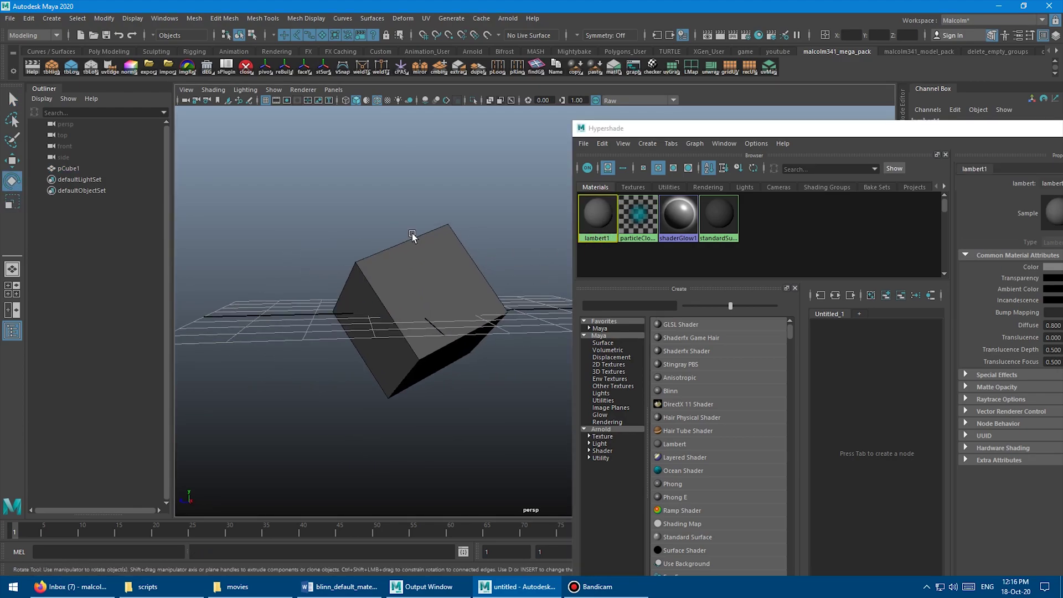
alt+drag(412, 235, 327, 185)
Create a polygon sphere, enlarge it, place it beside the cube and deselect it
shift+right_drag(327, 186, 374, 189)
key(r)
key(w)
mouse_move(316, 218)
middle_down()
mouse_move(448, 225)
mouse_move(308, 206)
middle_up()
scroll(493, 226, down, 4)
alt+drag(308, 207, 383, 245)
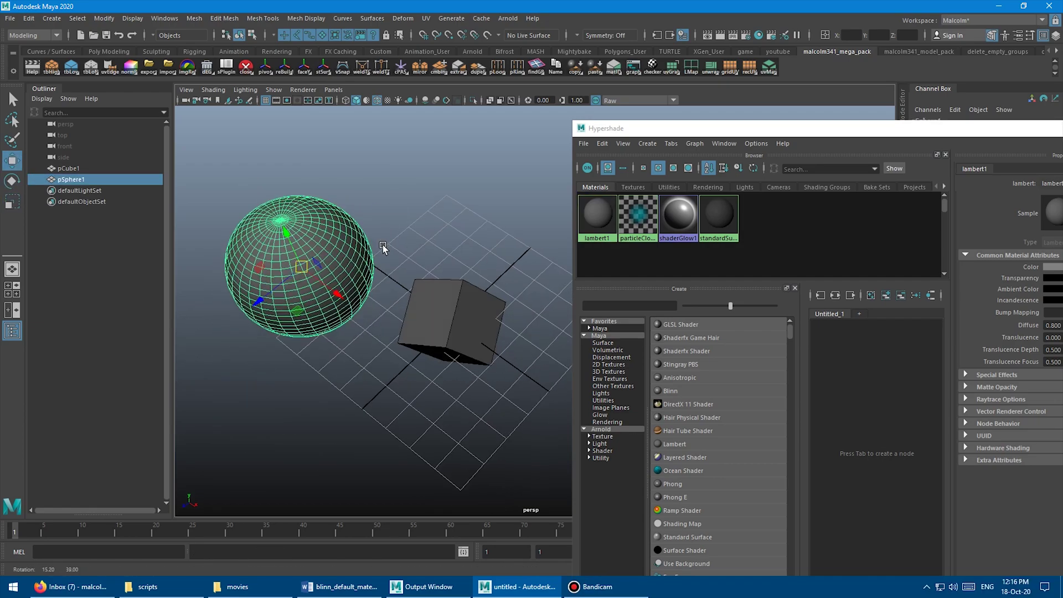
click(425, 217)
alt+drag(425, 217, 413, 230)
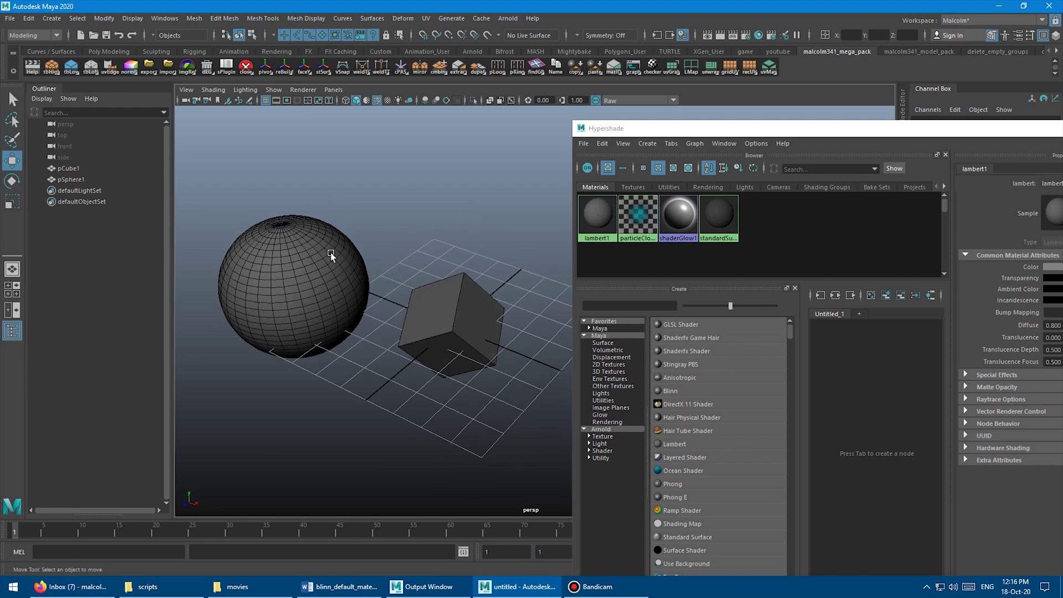
alt+drag(331, 252, 378, 271)
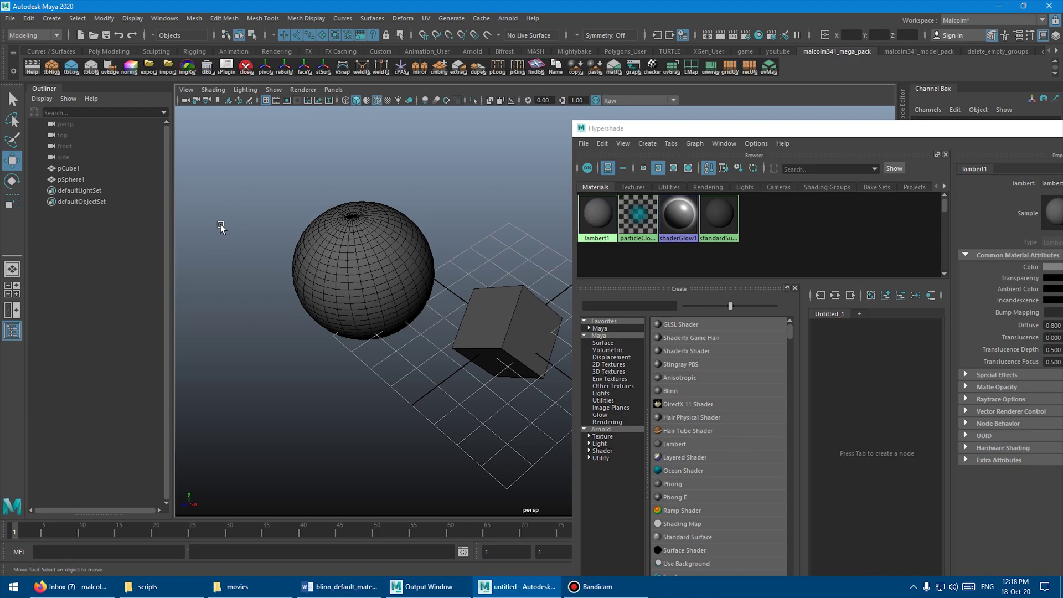
Copy the whole m341_defaultBlinn script from the Script Editor's default_blinn script into a new Notepad++ file
drag(0, 78, 539, 21)
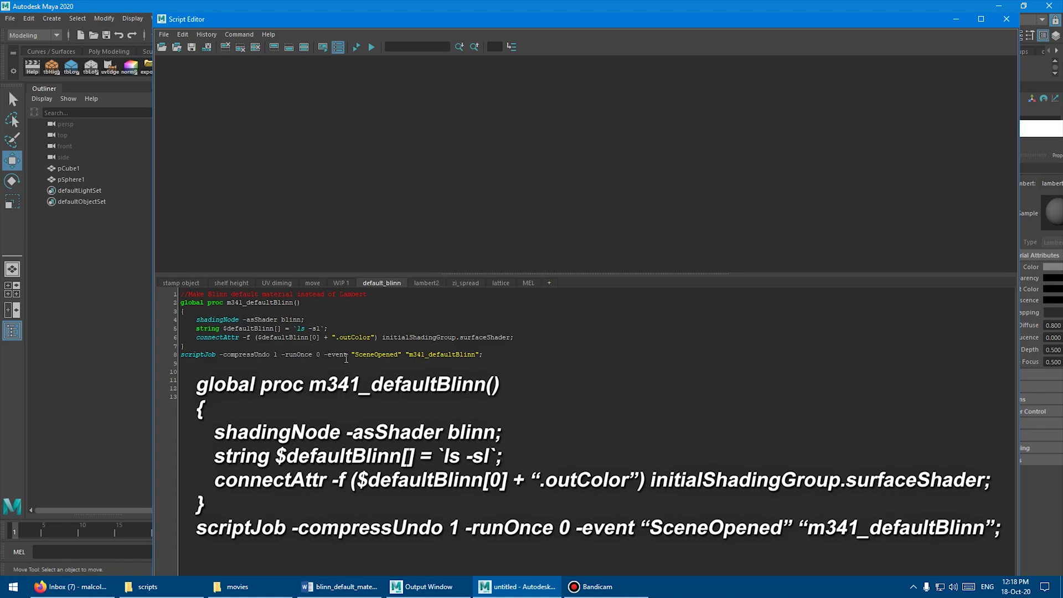
drag(355, 356, 399, 354)
click(499, 394)
drag(181, 294, 503, 355)
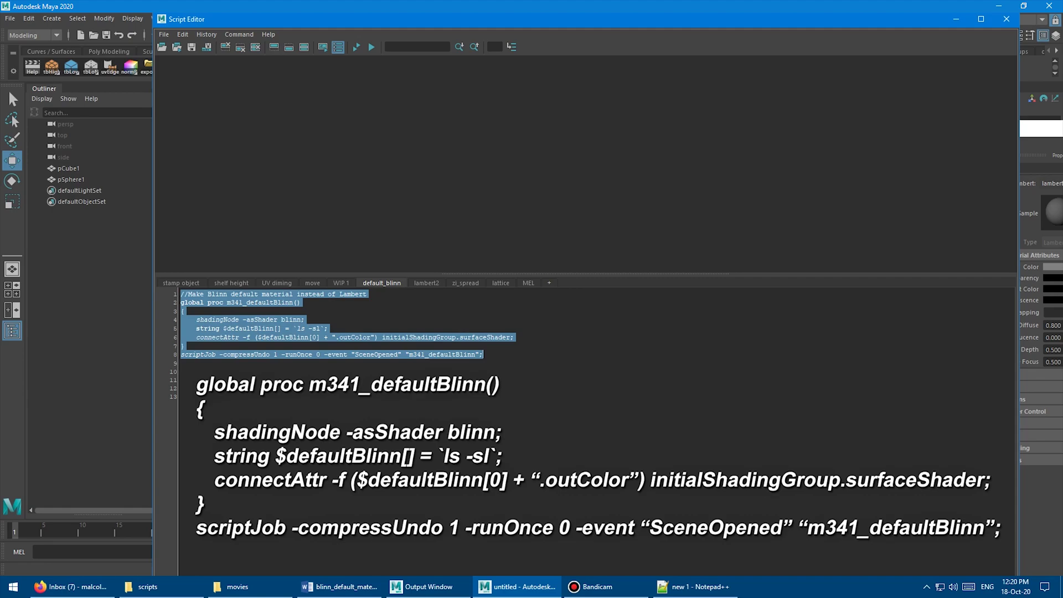
key(alt+Tab)
key(ctrl+v)
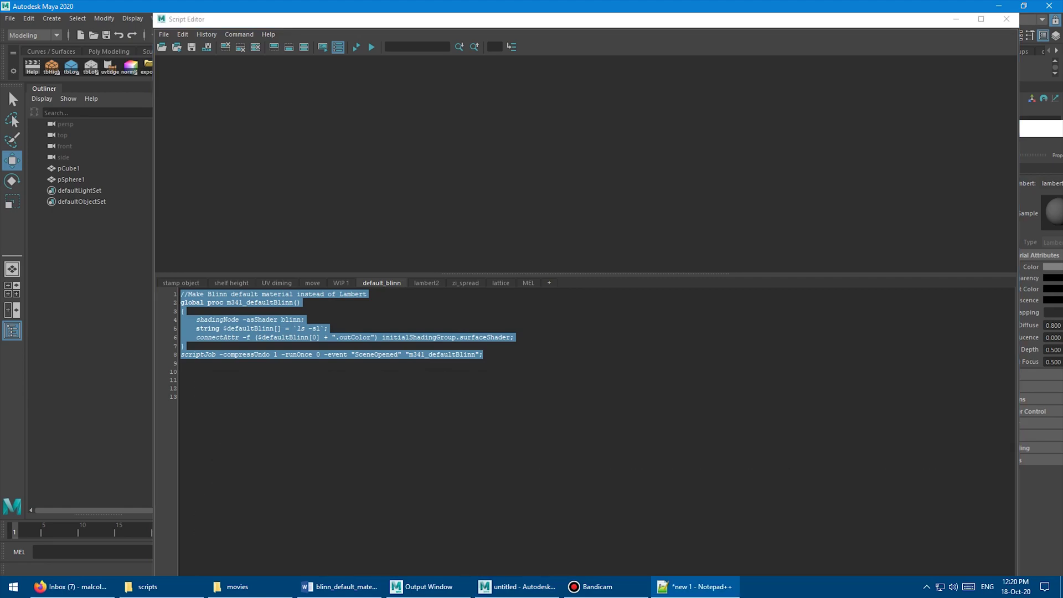
Close the Script Editor and Maya, and open userSetup.mel from the maya 2020 prefs scripts folder in Notepad++
click(1006, 18)
drag(766, 123, 651, 148)
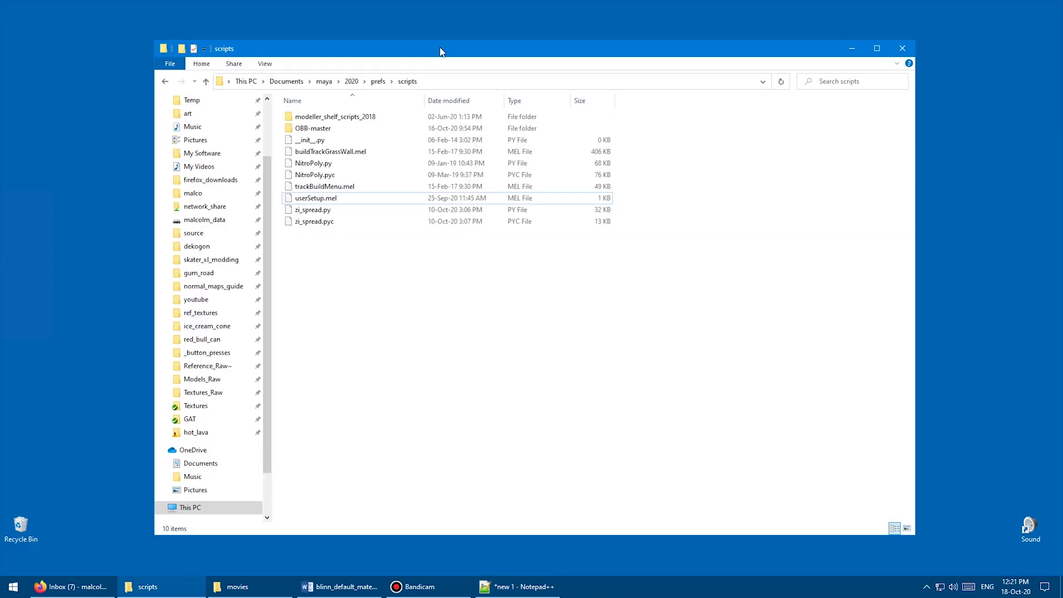
click(498, 83)
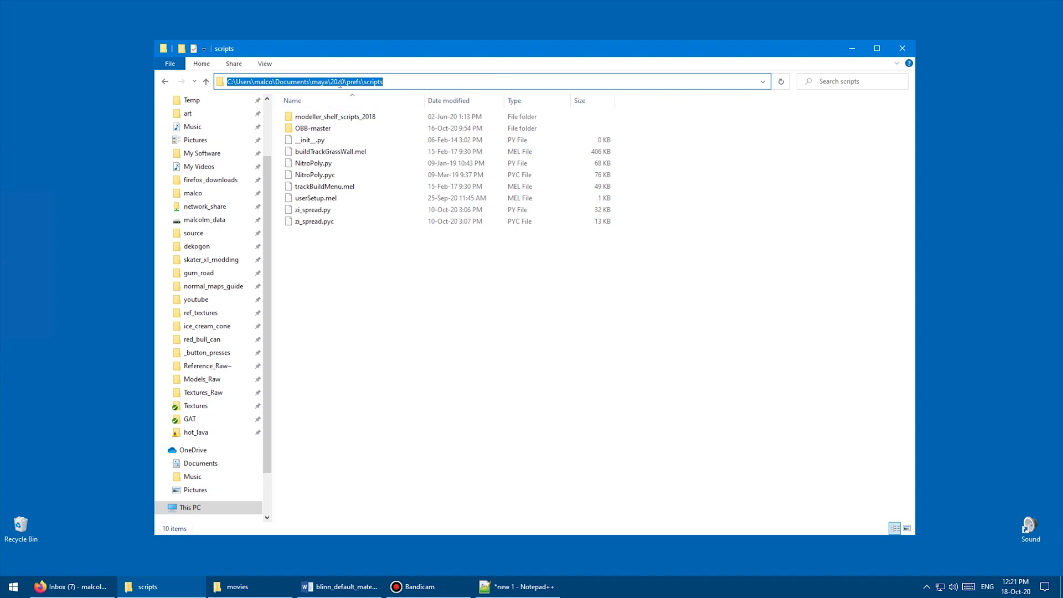
click(367, 269)
click(313, 200)
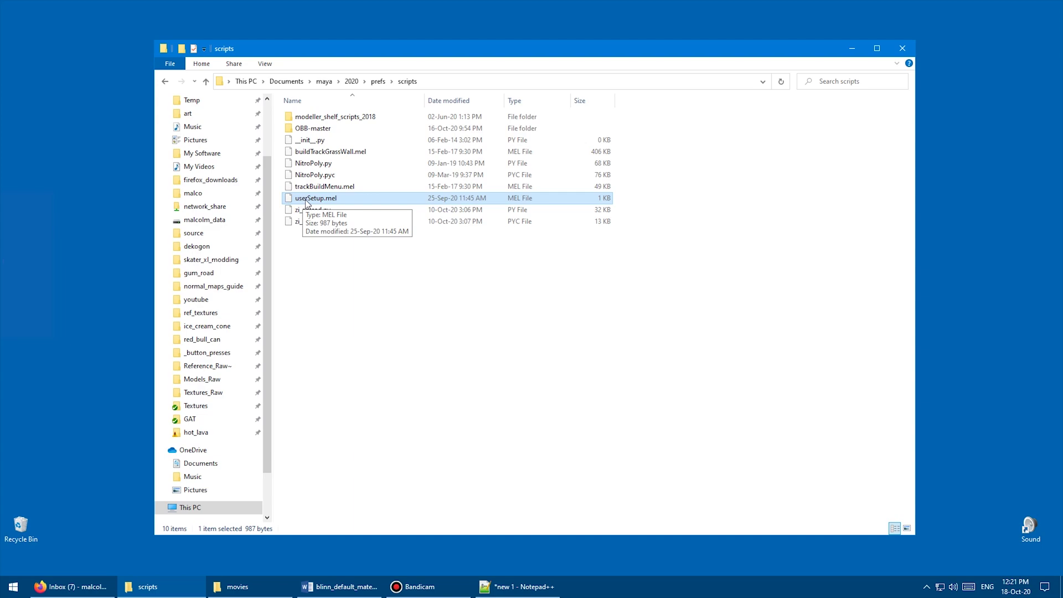
double_click(340, 199)
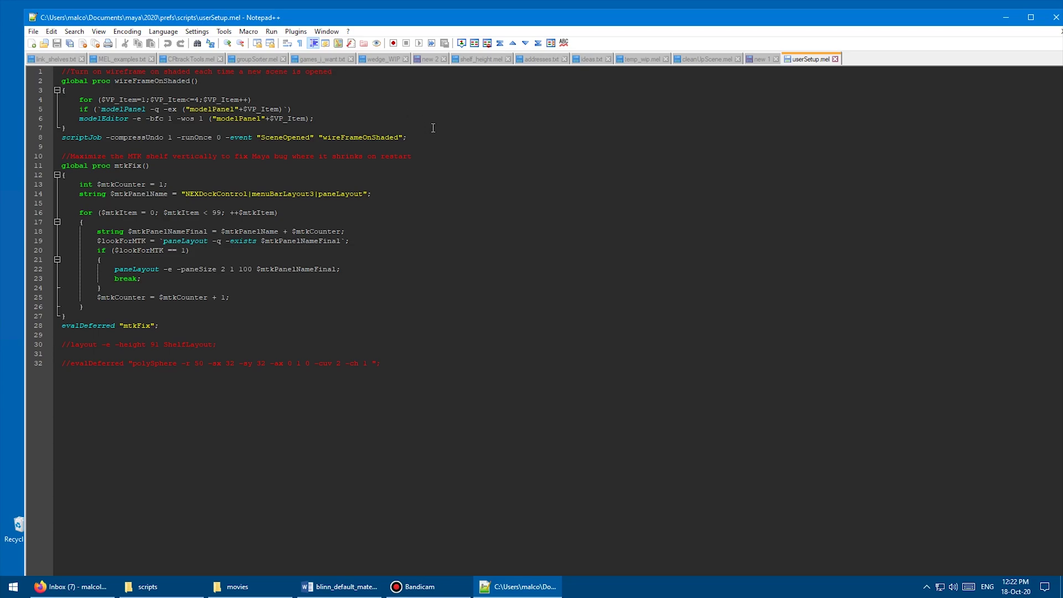
Insert the m341_defaultBlinn script from the new file above the existing code in userSetup.mel and save the file
key(Return)
key(Return)
key(Return)
key(Return)
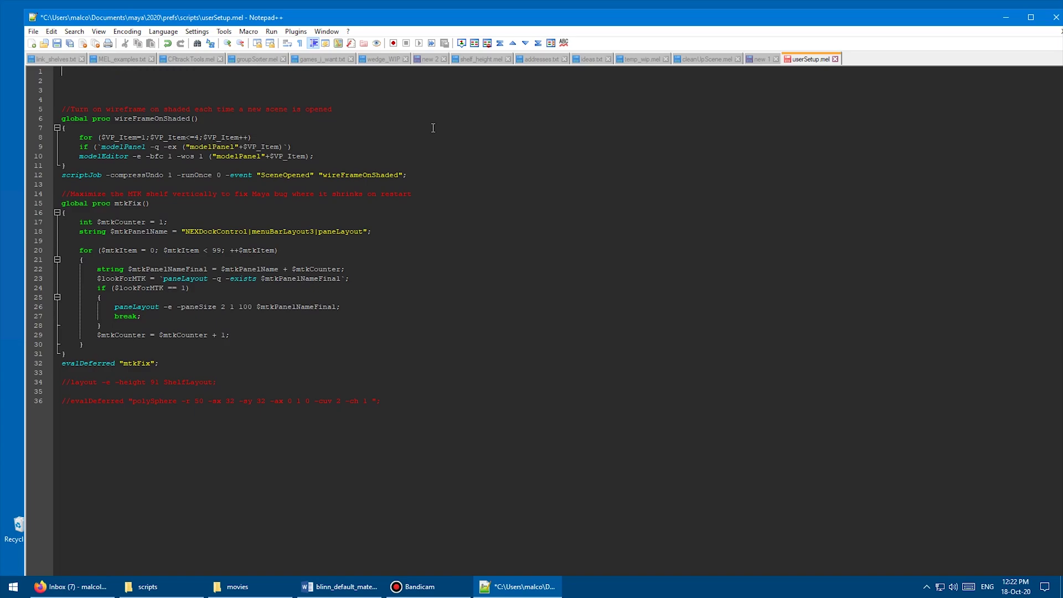
click(759, 60)
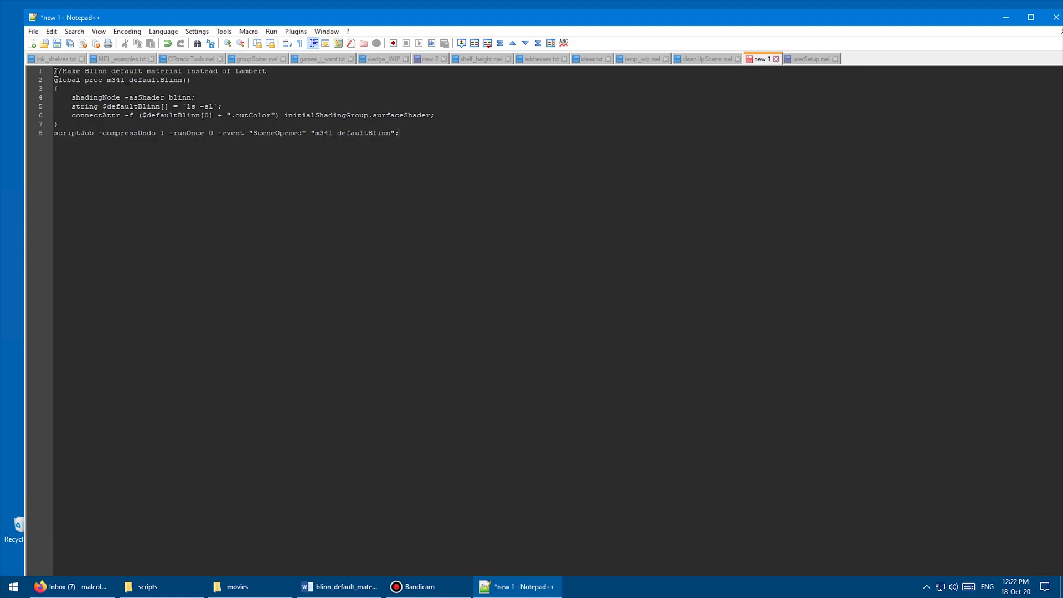
drag(53, 71, 433, 130)
key(ctrl+c)
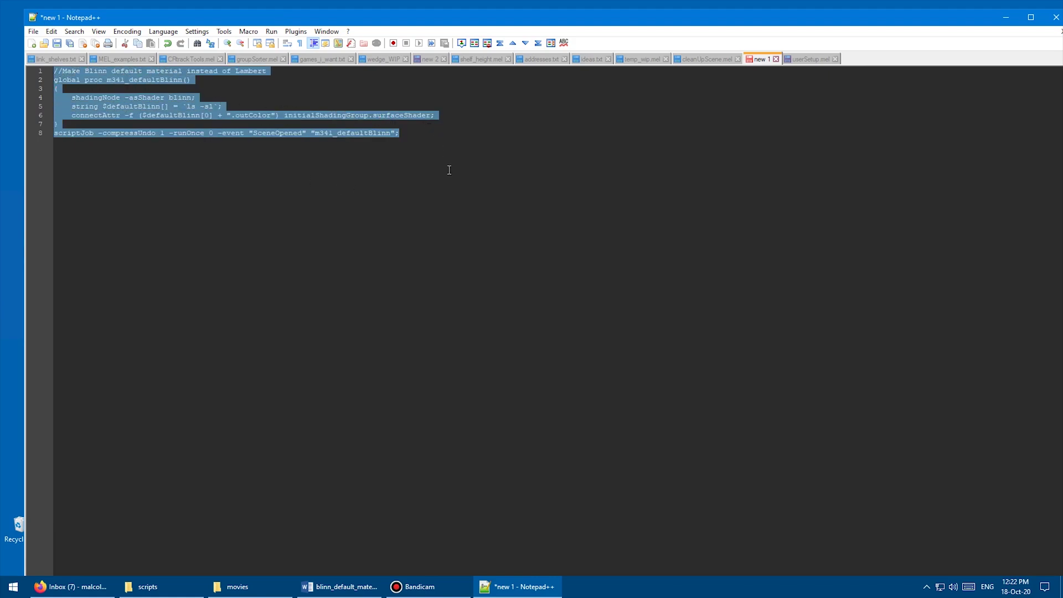
click(810, 59)
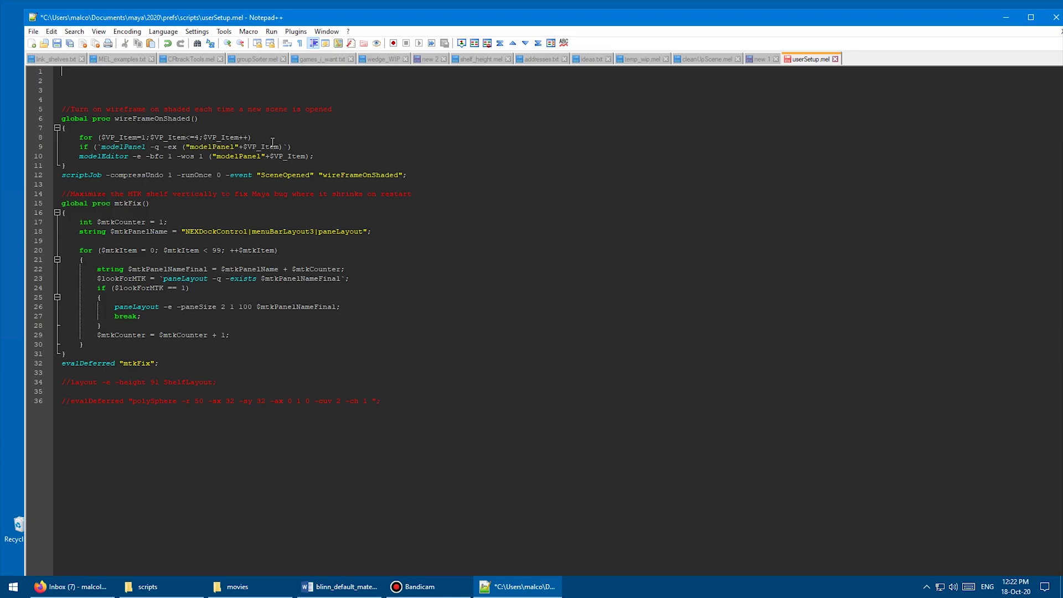
key(ctrl+v)
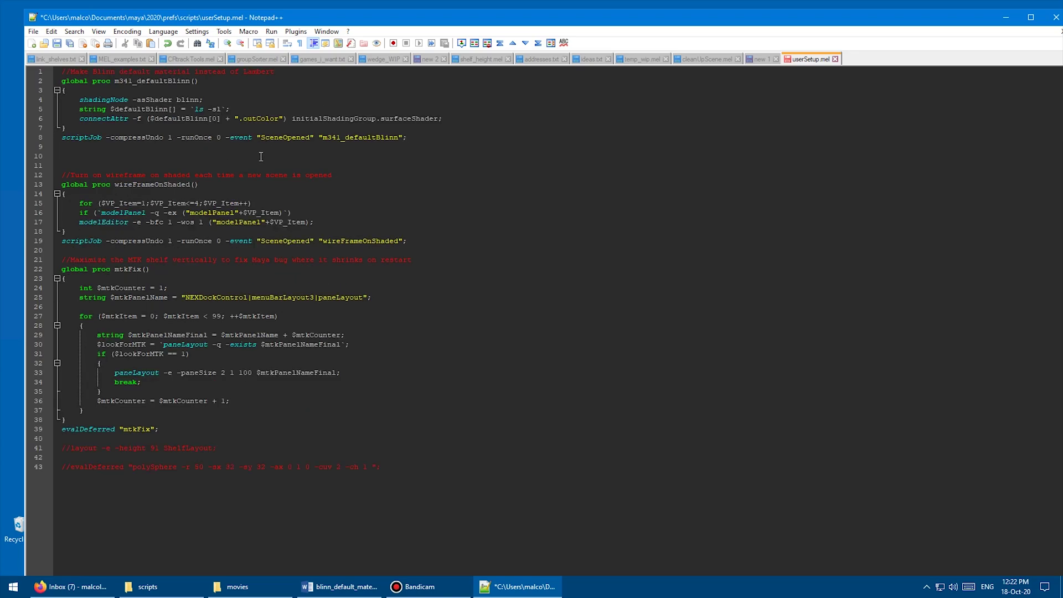
key(ctrl+s)
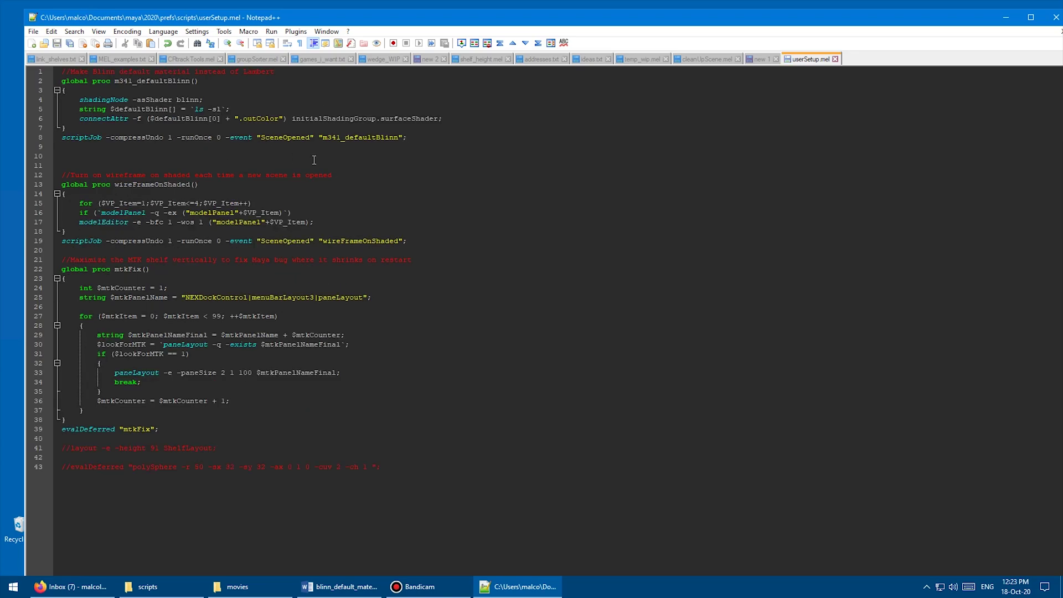
Close Notepad++ and launch Maya 2020
click(1055, 17)
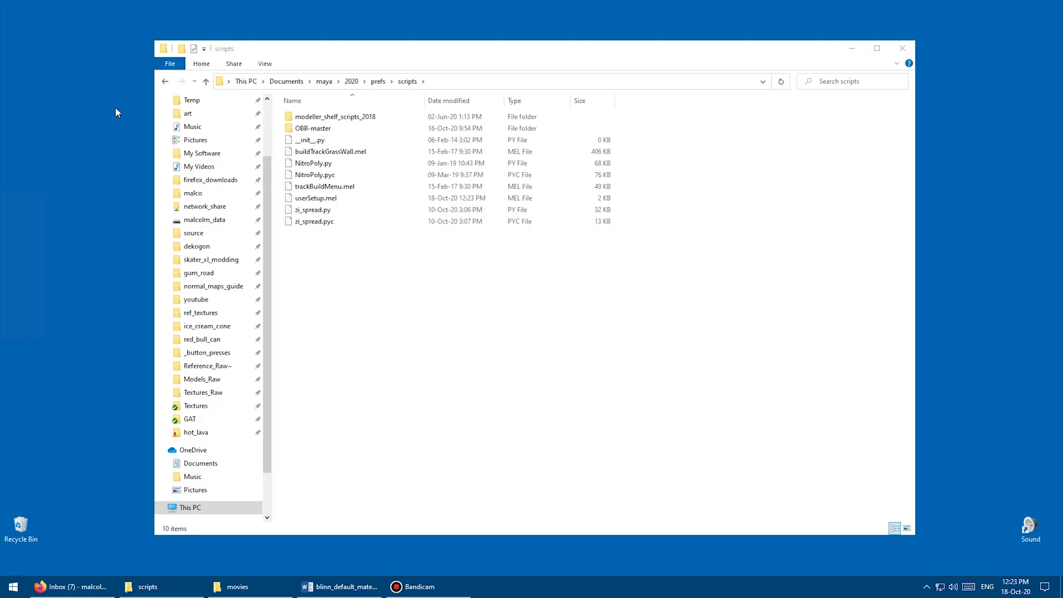
key(super)
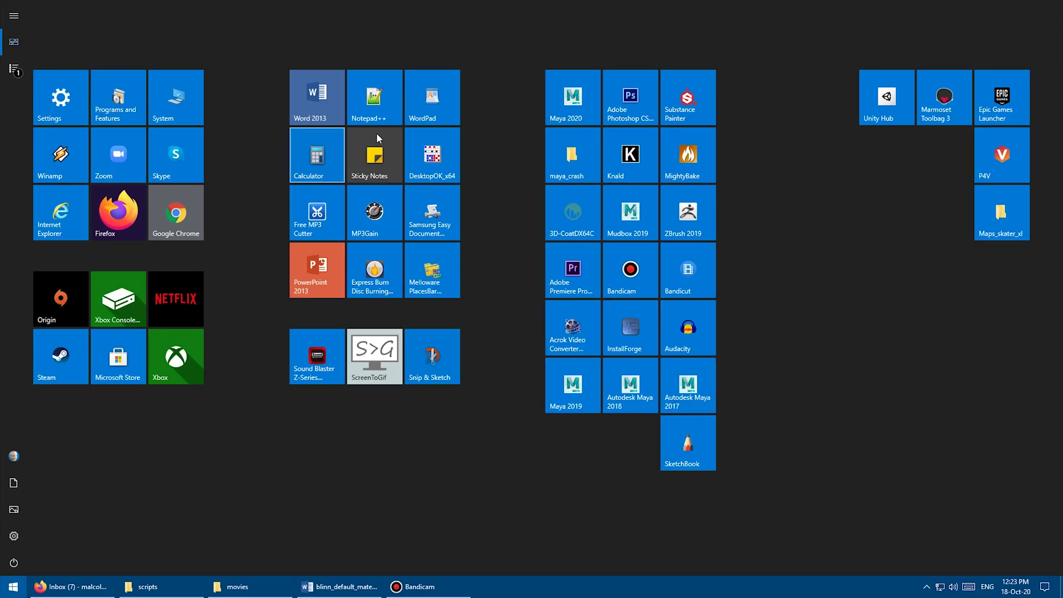
click(569, 104)
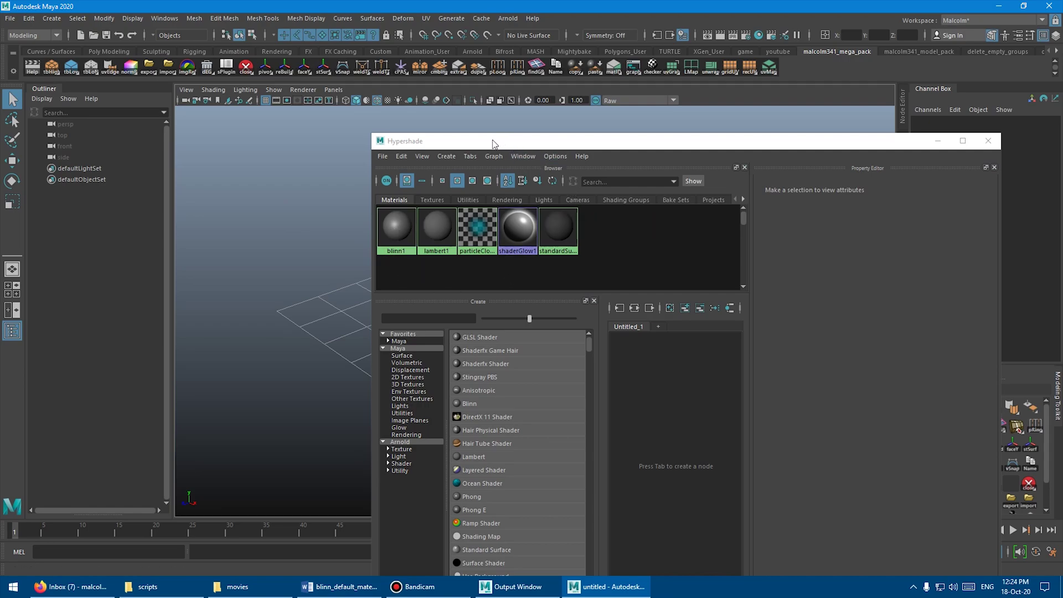
Move the Hypershade clear of the grid and create a scaled-up, rotated polygon cube
drag(496, 143, 842, 140)
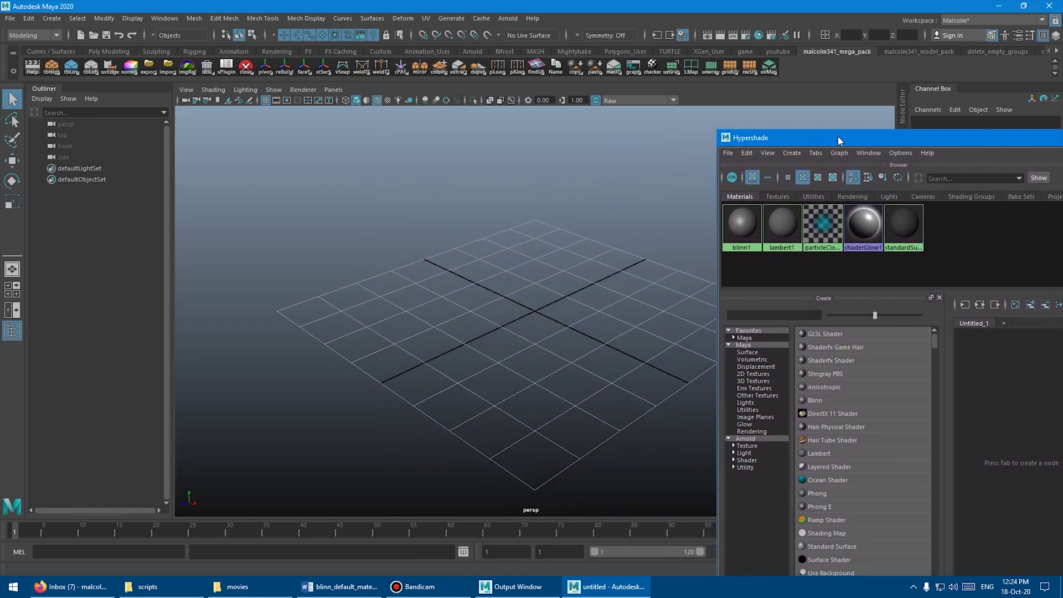
click(465, 224)
shift+right_drag(423, 201, 422, 233)
key(r)
middle_drag(394, 221, 485, 211)
key(e)
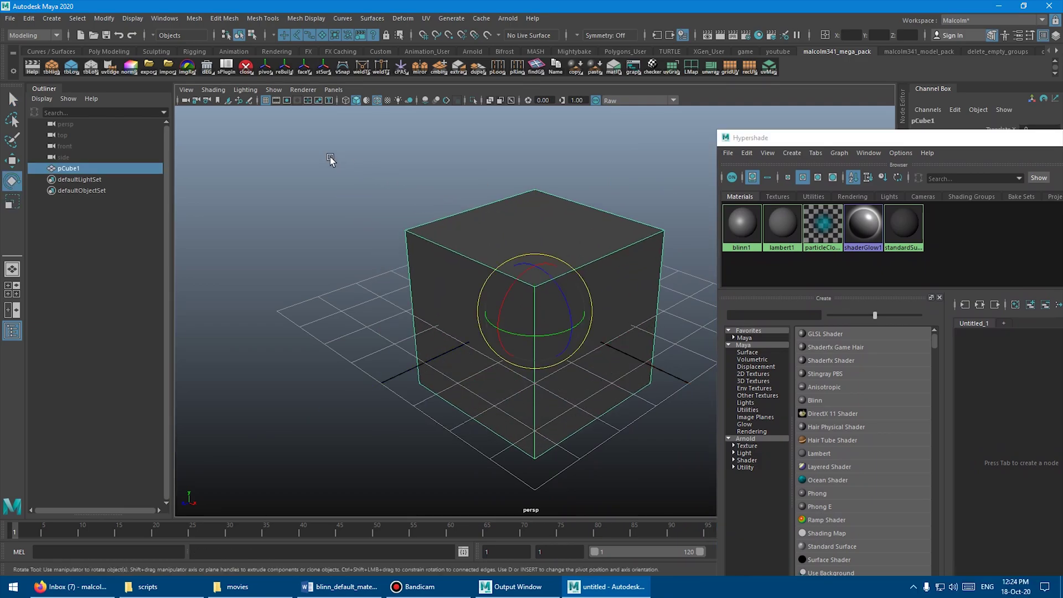
alt+drag(332, 160, 380, 207)
click(380, 206)
Create a polygon sphere, enlarge and move it off the cube's centre, and display both shapes shaded without wireframe
shift+right_drag(309, 179, 362, 180)
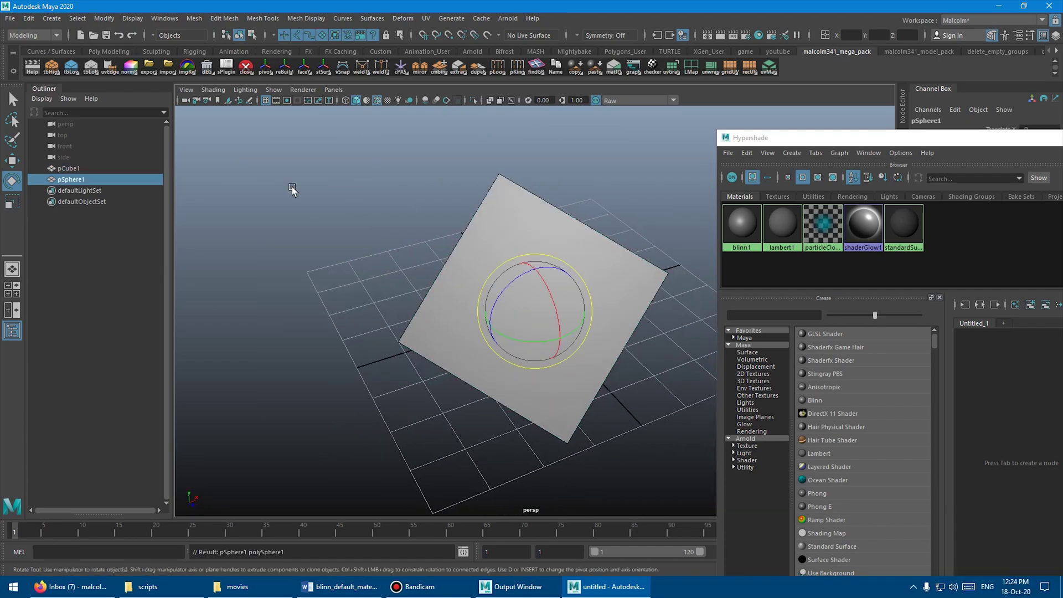
key(r)
middle_drag(292, 190, 409, 185)
key(w)
middle_drag(445, 174, 311, 163)
click(473, 151)
alt+drag(474, 151, 524, 199)
key(alt+5)
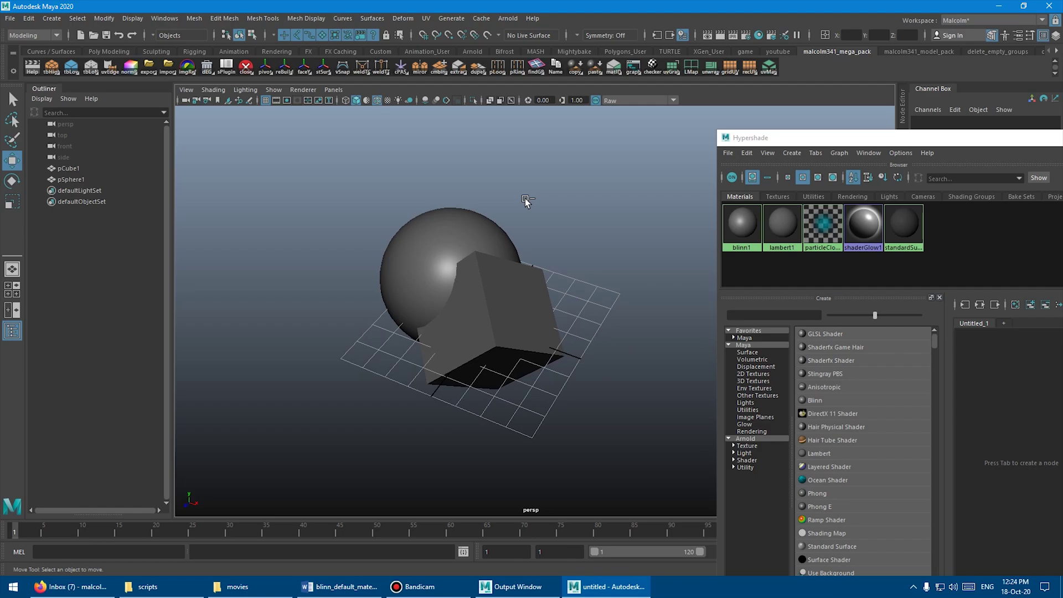
Start a new scene, discarding the test cube and sphere
key(ctrl+n)
click(537, 294)
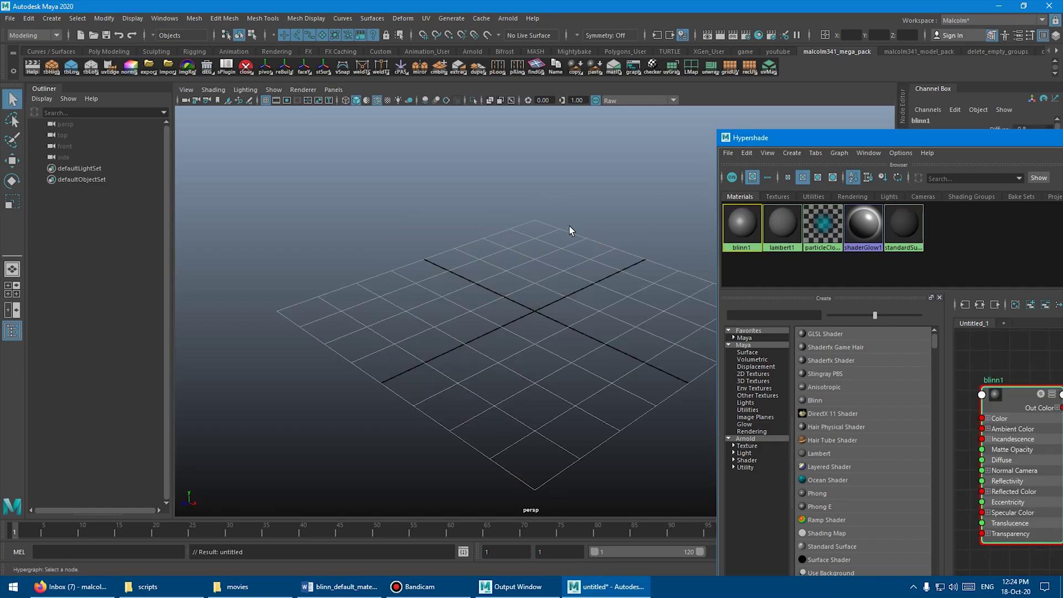
alt+middle_drag(534, 218, 481, 199)
alt+drag(482, 199, 476, 211)
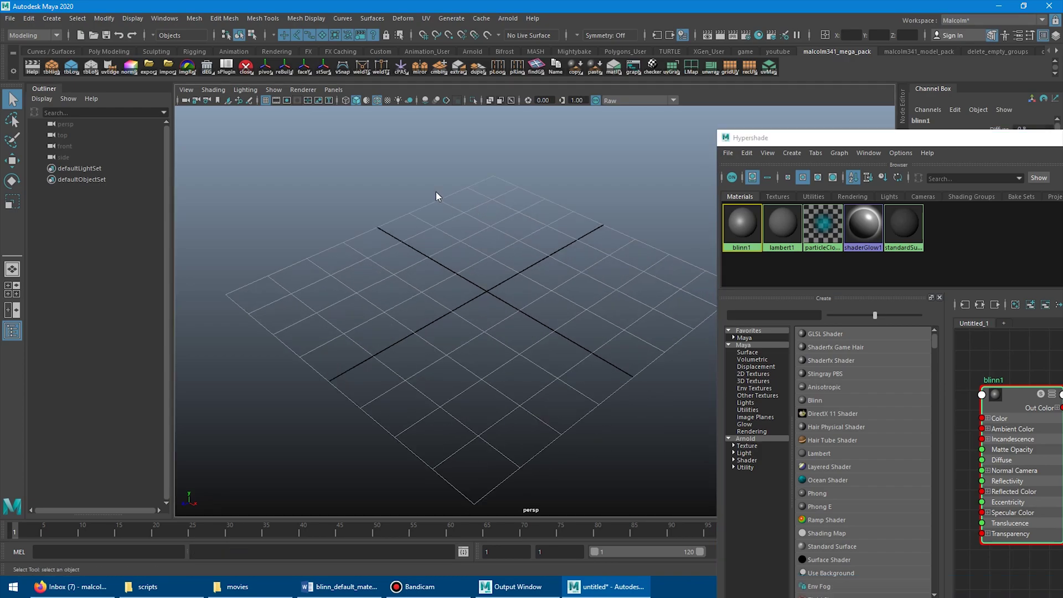
Create a polygon sphere at the grid's centre and scale it up to test the blinn1 default shading
shift+right_drag(436, 195, 463, 193)
key(r)
middle_drag(396, 190, 540, 184)
alt+drag(556, 200, 533, 197)
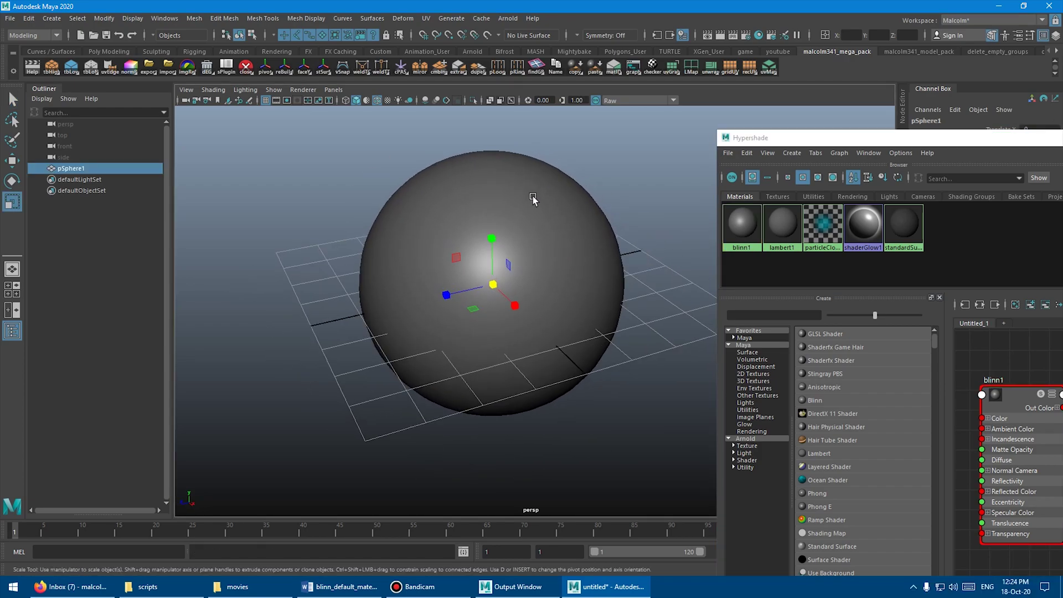
right_drag(534, 197, 476, 194)
drag(397, 141, 631, 254)
key(w)
middle_drag(630, 254, 546, 197)
alt+drag(603, 227, 553, 238)
key(alt+d)
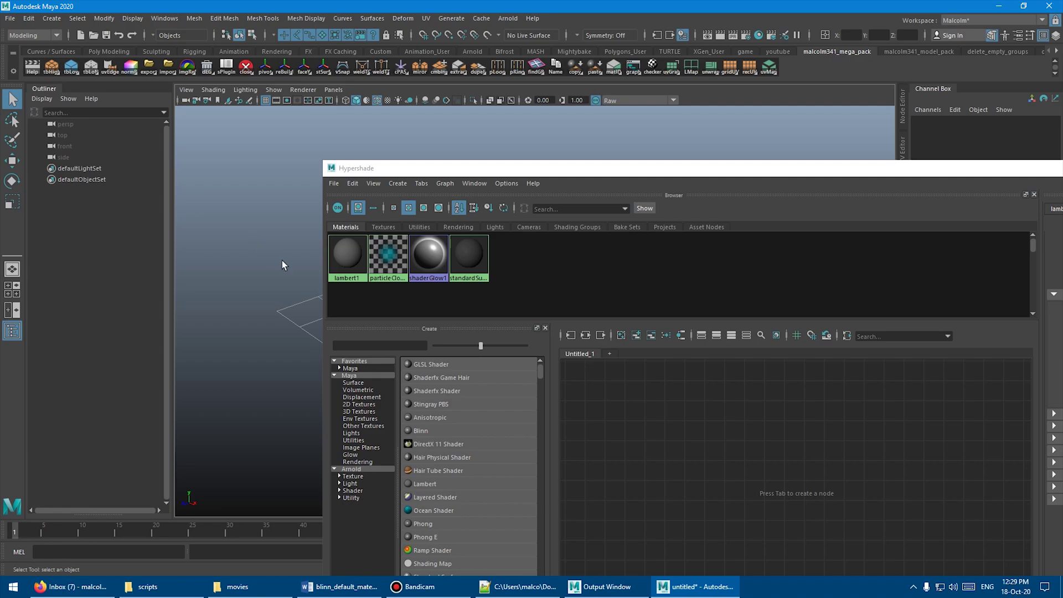
Compare the standardSurface1 and lambert1 materials in the Hypershade with the m341_defaultStandard script open in the Script Editor
click(470, 276)
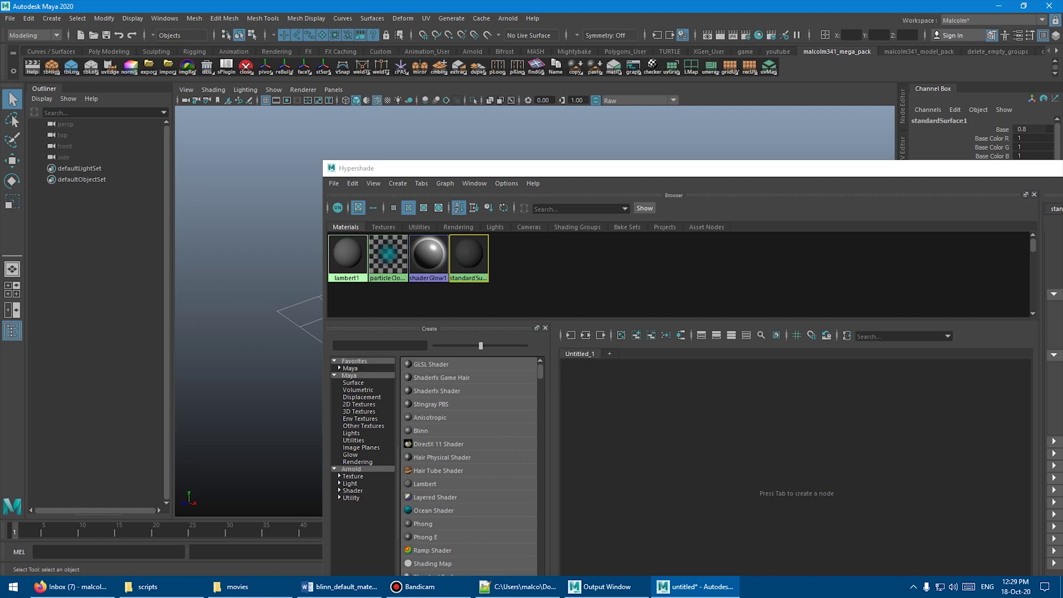
drag(0, 82, 59, 82)
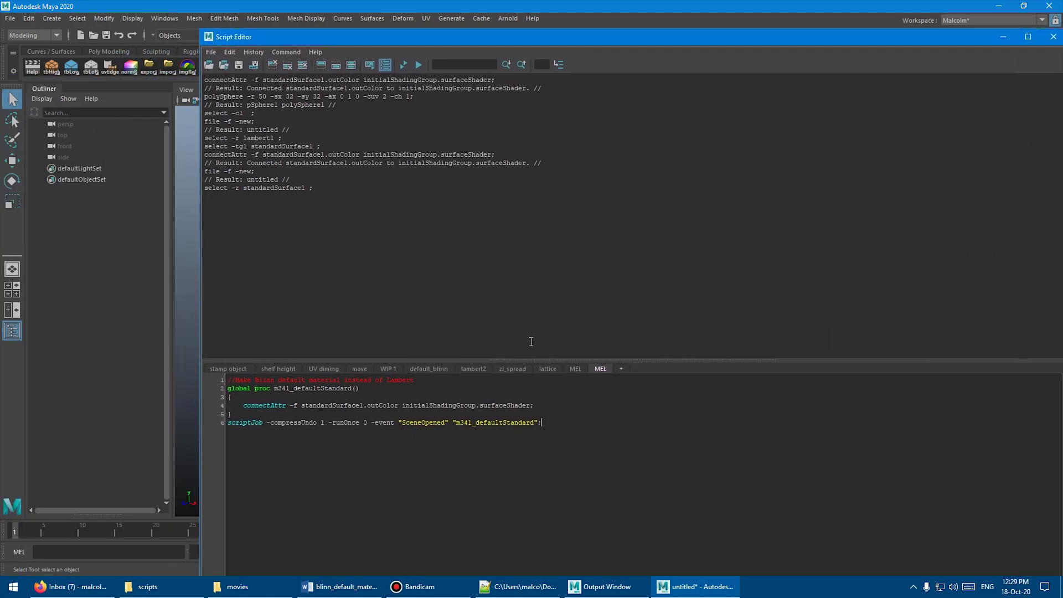
drag(464, 45, 806, 103)
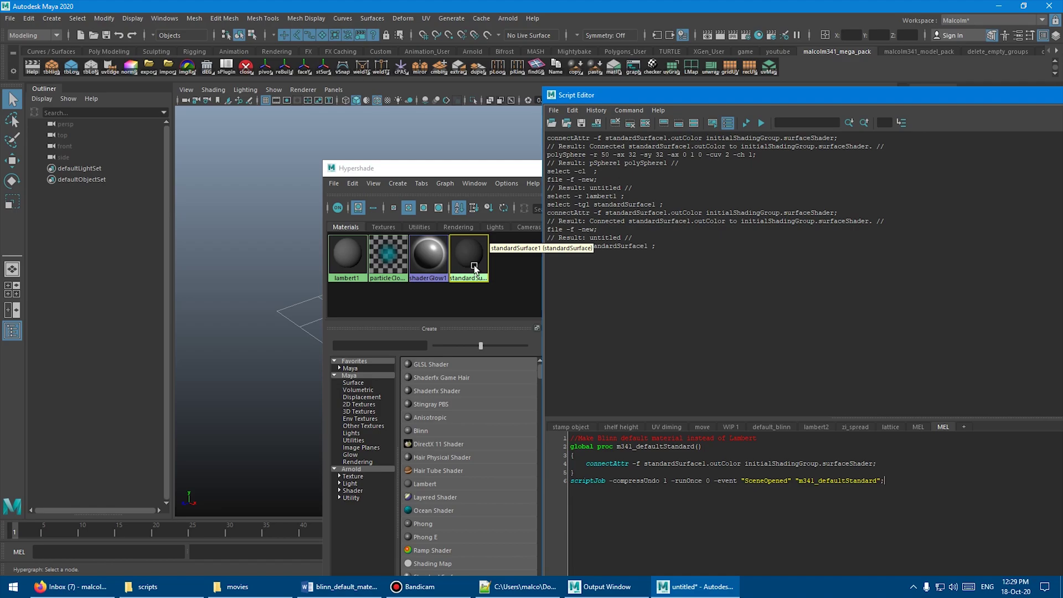
click(347, 260)
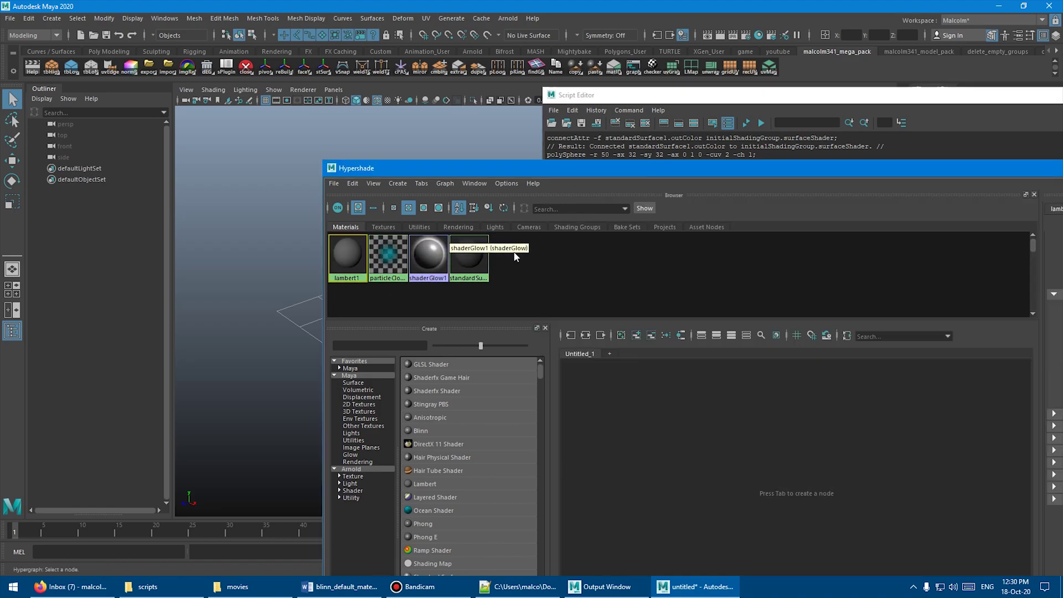
Bring the Script Editor forward and highlight the connectAttr line of the m341_defaultStandard procedure
click(728, 96)
drag(746, 96, 698, 53)
drag(536, 420, 833, 424)
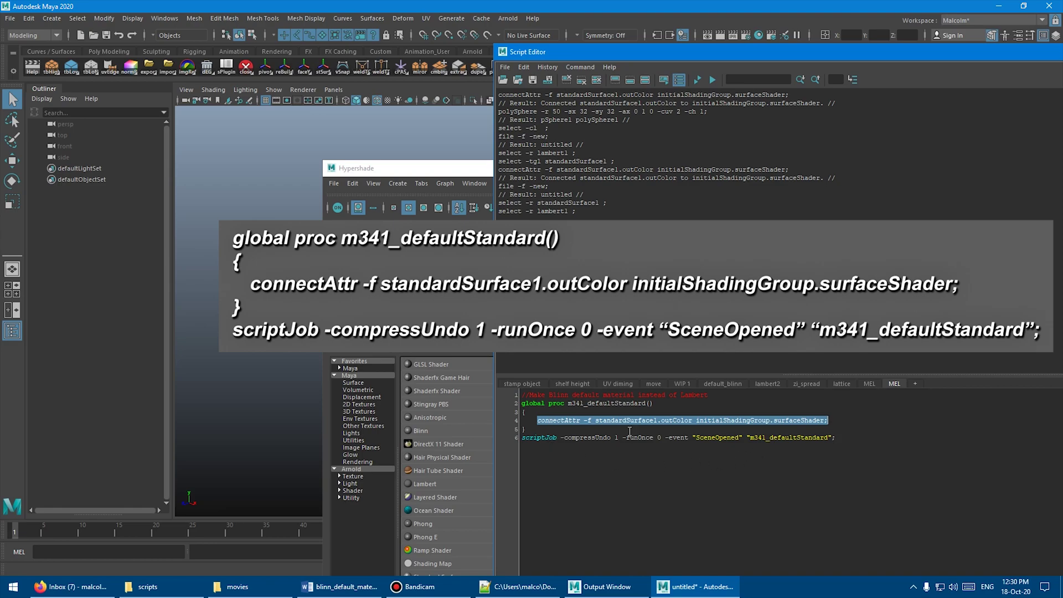
Copy the whole m341_defaultStandard procedure with its scriptJob line from the Script Editor into userSetup.mel in Notepad++ and save the file
drag(522, 394, 835, 437)
key(ctrl+c)
key(alt+Tab)
key(ctrl+v)
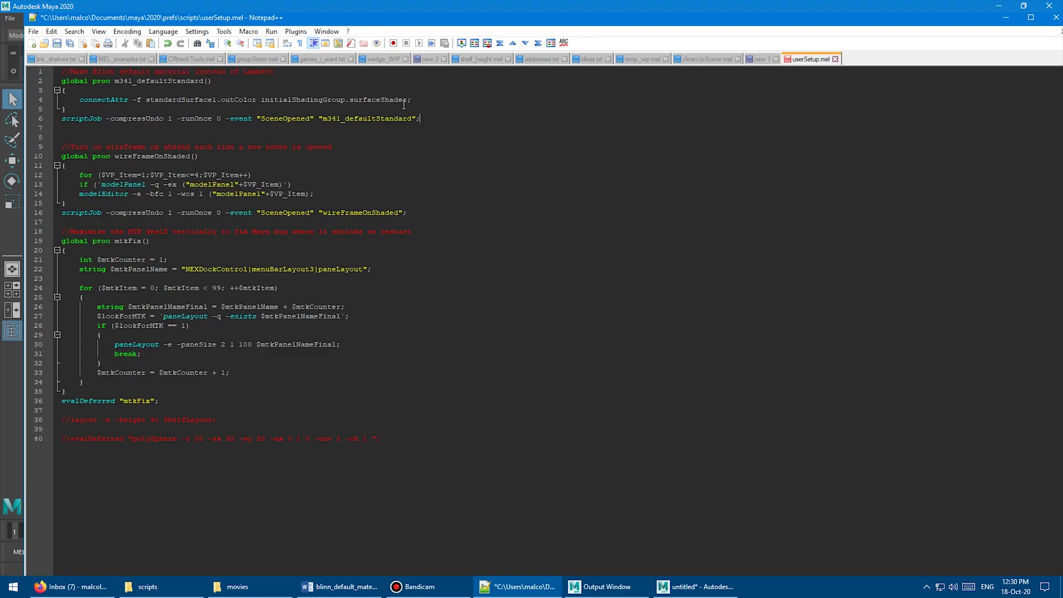
key(ctrl+s)
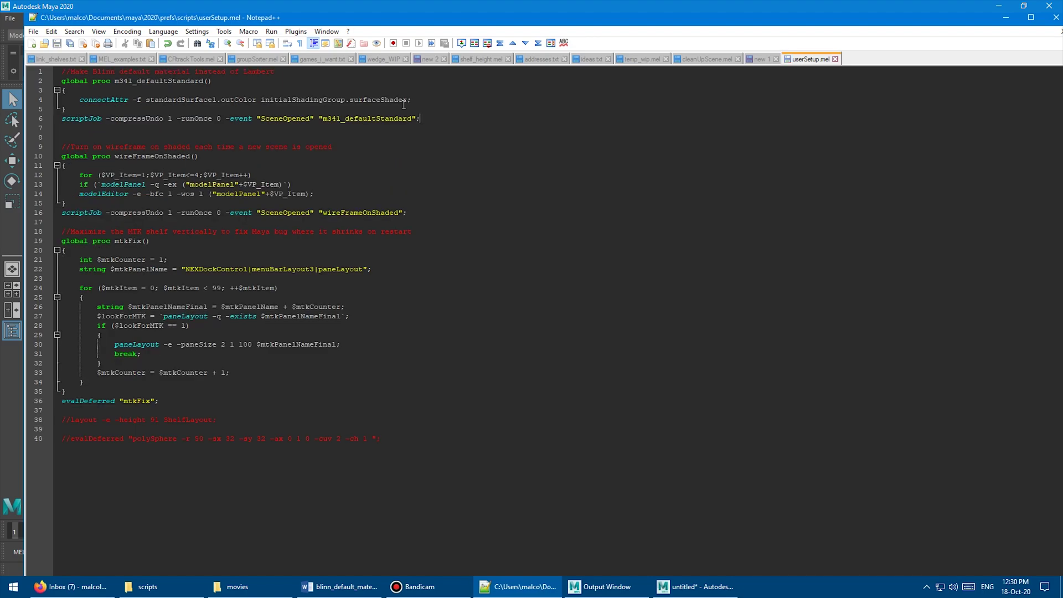
Return to Maya and close the Script Editor and Hypershade windows
click(677, 588)
drag(811, 56, 417, 94)
click(955, 92)
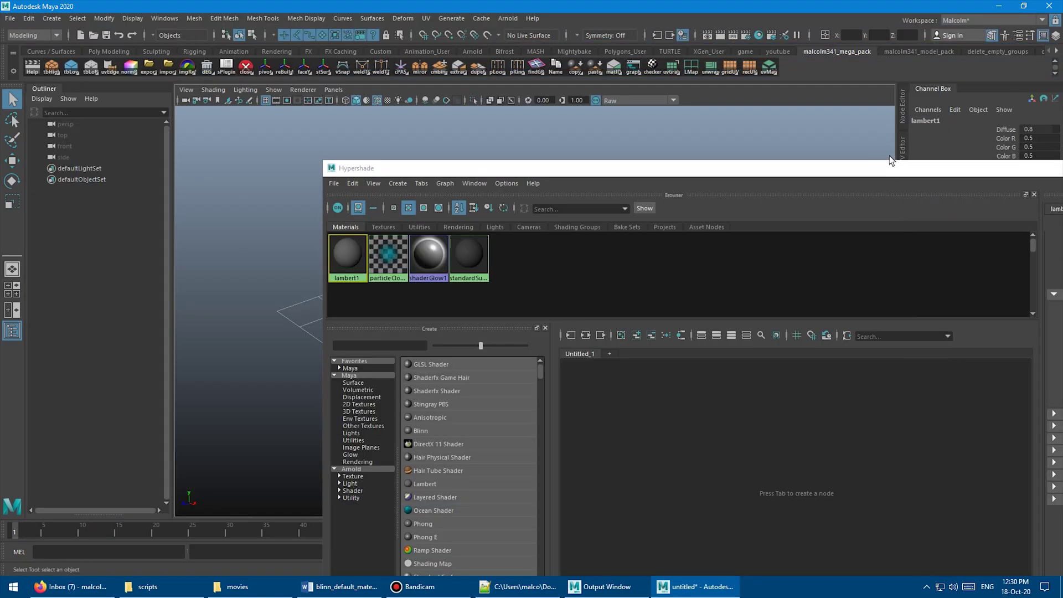
drag(887, 166, 789, 158)
click(885, 159)
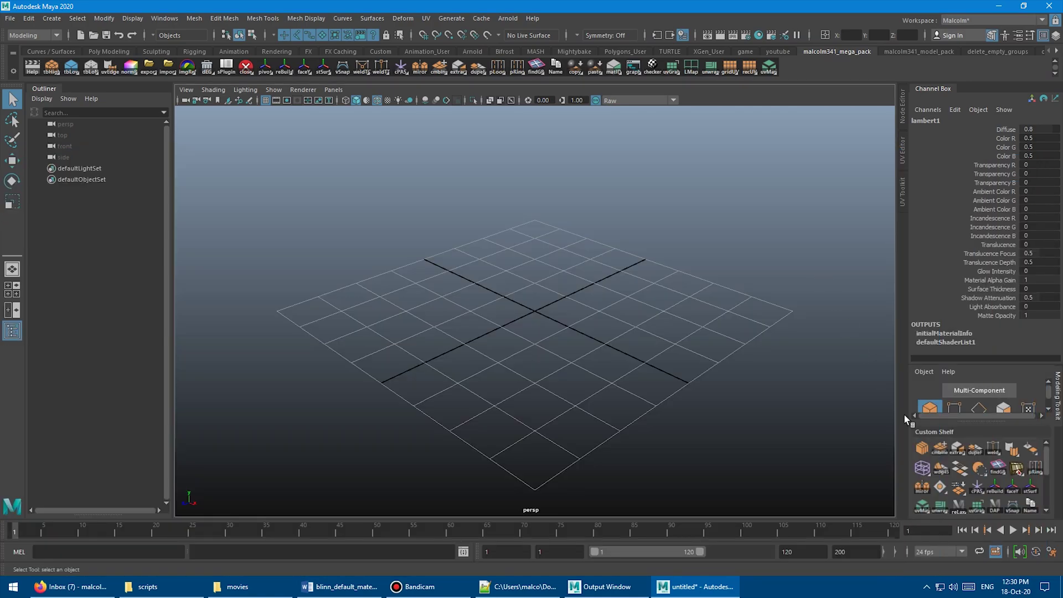
Close Maya and launch Maya 2020 again so the edited userSetup.mel is loaded
drag(986, 421, 987, 378)
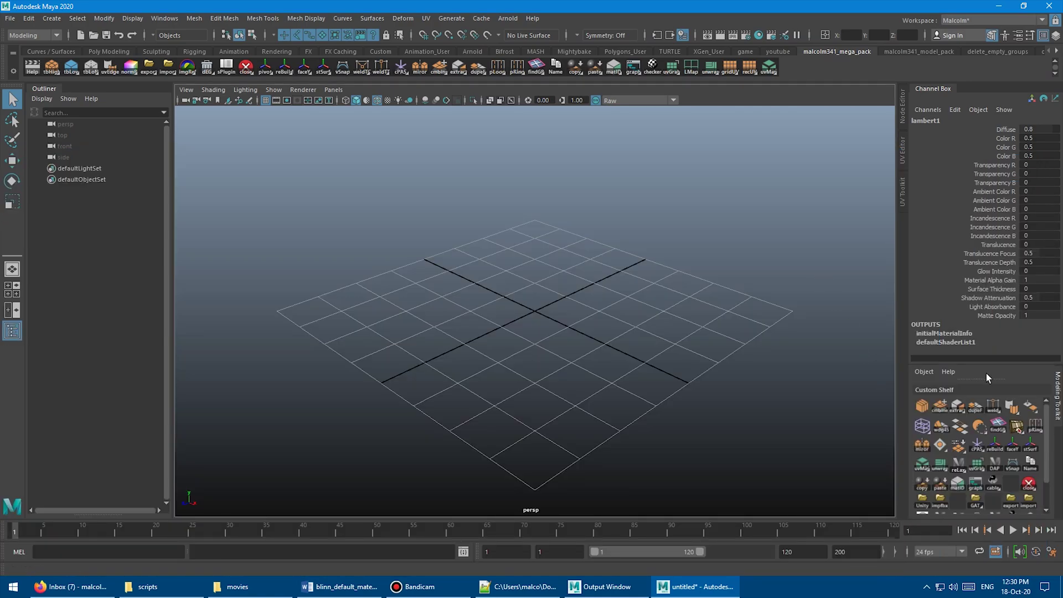
click(1031, 484)
click(526, 299)
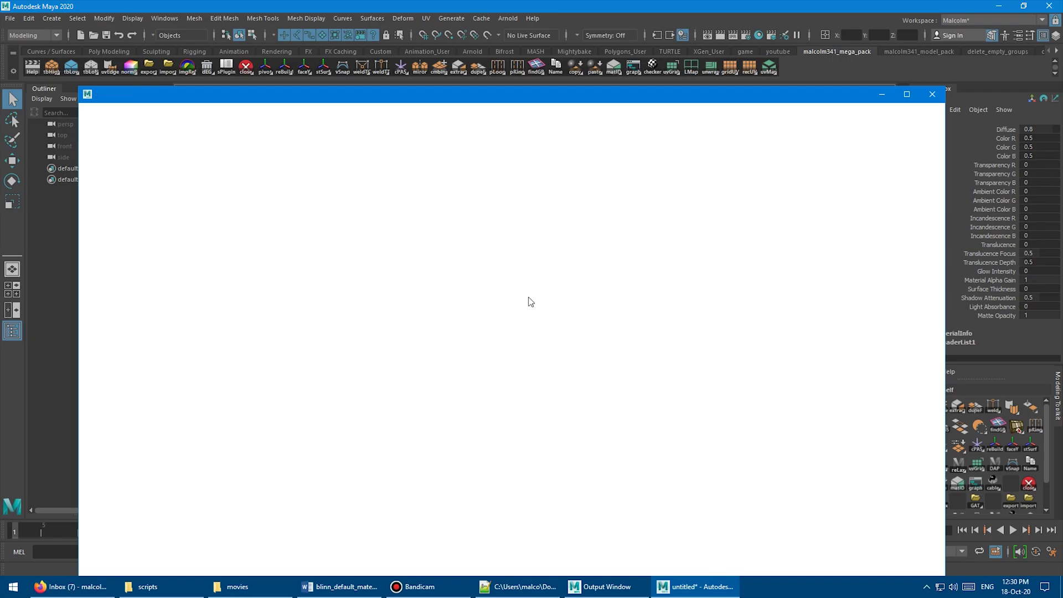
key(super)
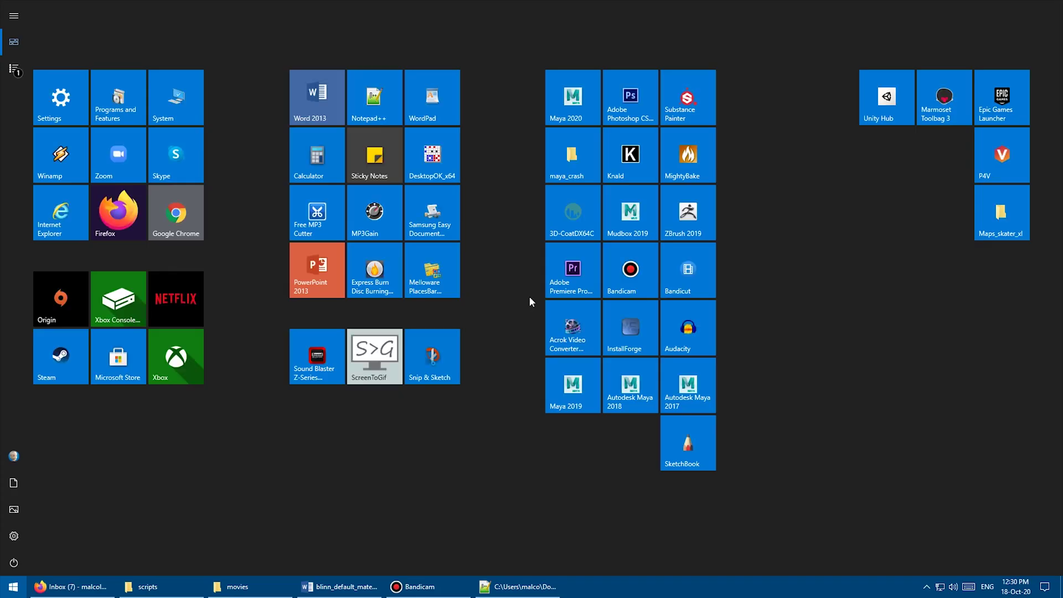
click(575, 105)
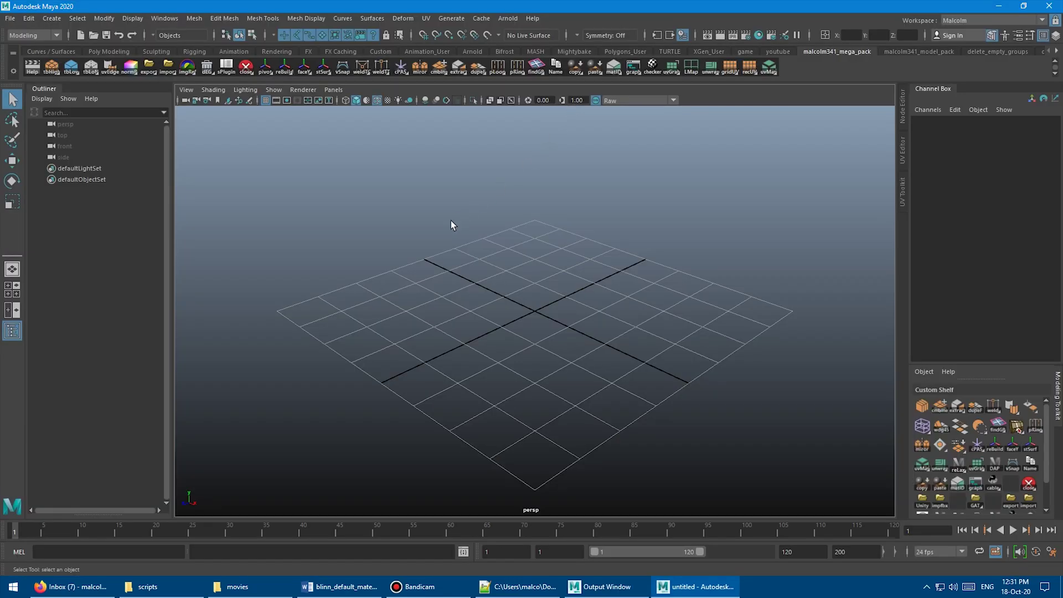
Create a polygon cube at the grid's centre and scale it up uniformly to about 109
shift+right_drag(407, 188, 380, 219)
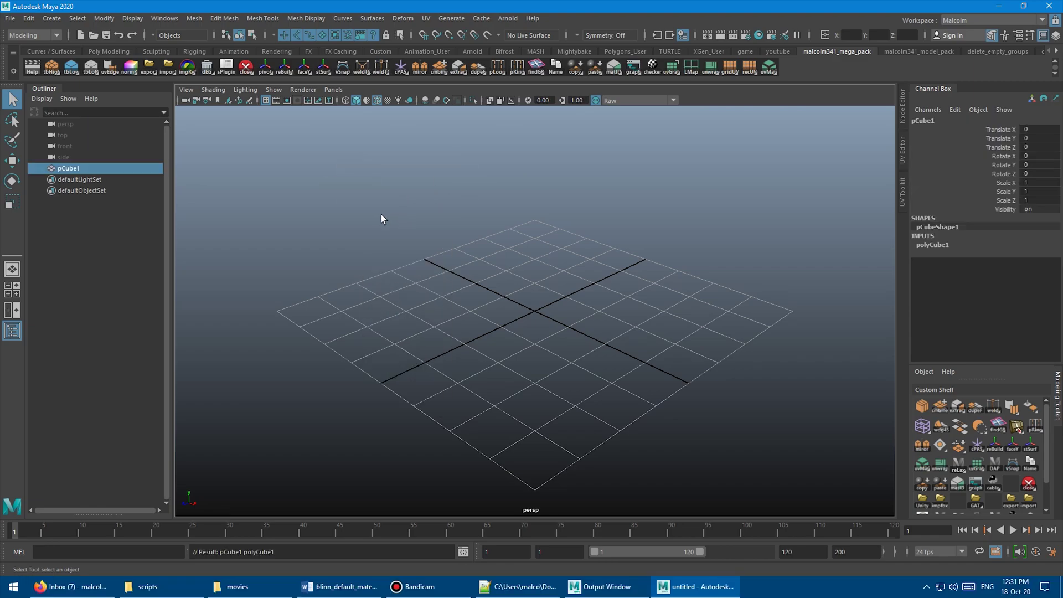
key(r)
middle_drag(361, 218, 439, 211)
alt+drag(448, 199, 370, 192)
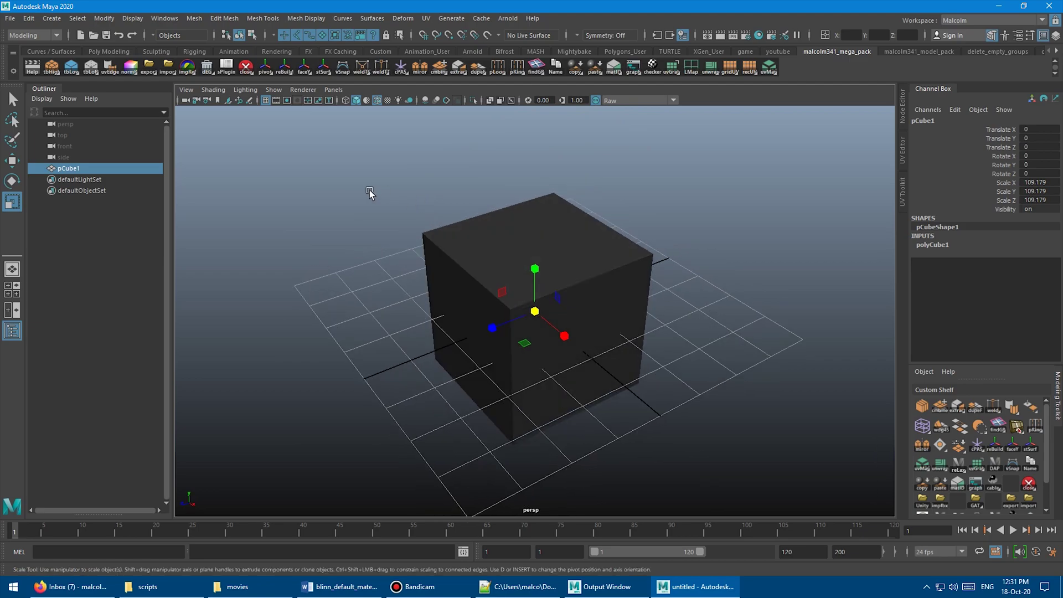
click(370, 193)
Create a polygon sphere, scale it to about 1.88 and move it beside the cube to about X -168, Z 35
shift+right_drag(325, 178, 359, 181)
middle_drag(326, 188, 426, 186)
key(w)
alt+drag(418, 185, 355, 277)
alt+drag(487, 218, 541, 245)
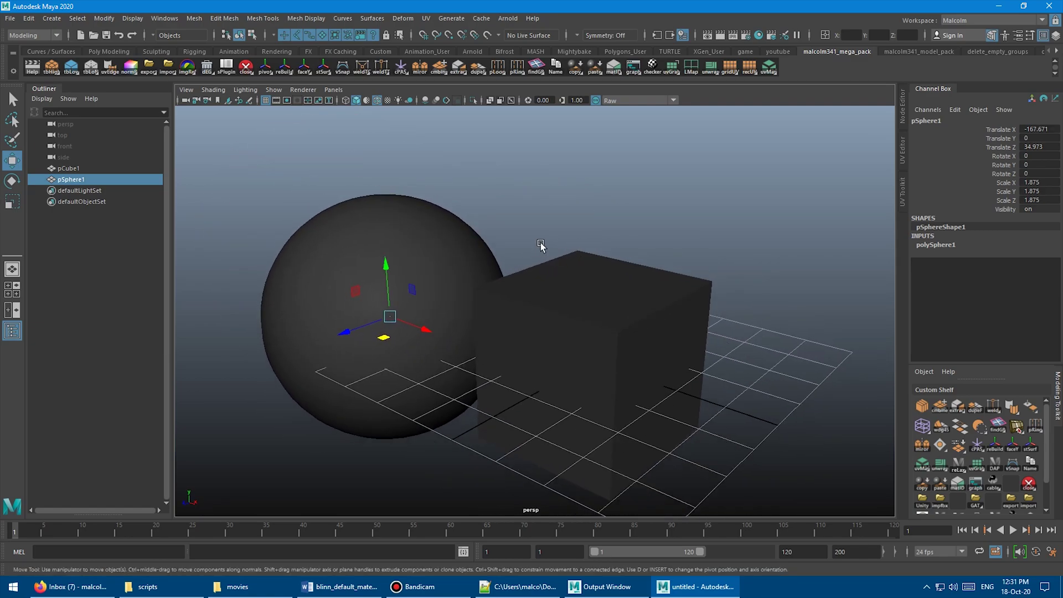
Open the Hypershade beside the test sphere and cube and display full edges on the shaded objects
key(h)
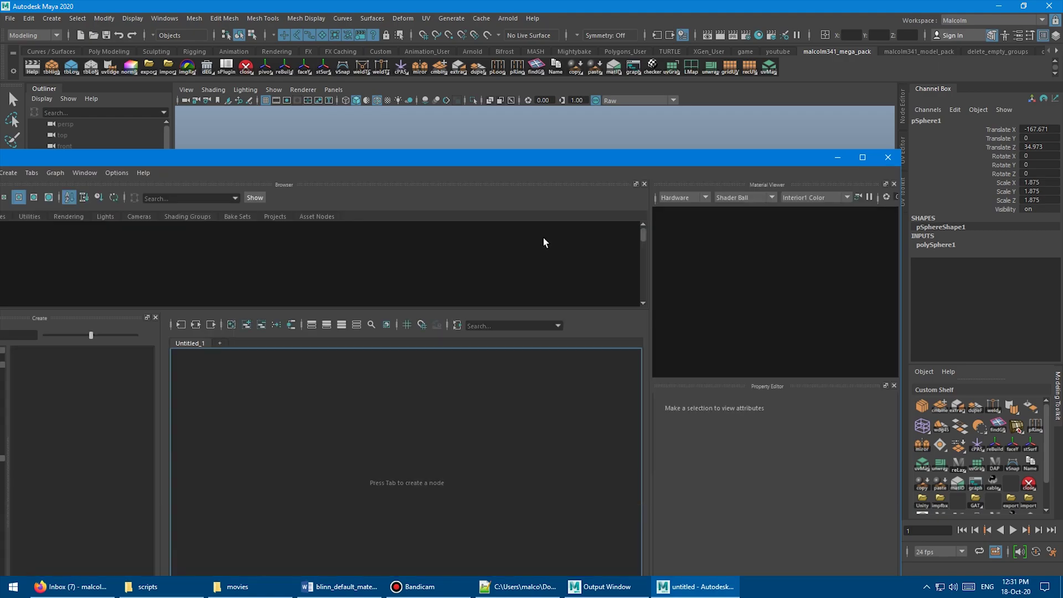
drag(289, 157, 838, 136)
right_drag(624, 223, 664, 225)
scroll(376, 195, down, 4)
alt+middle_drag(392, 197, 289, 197)
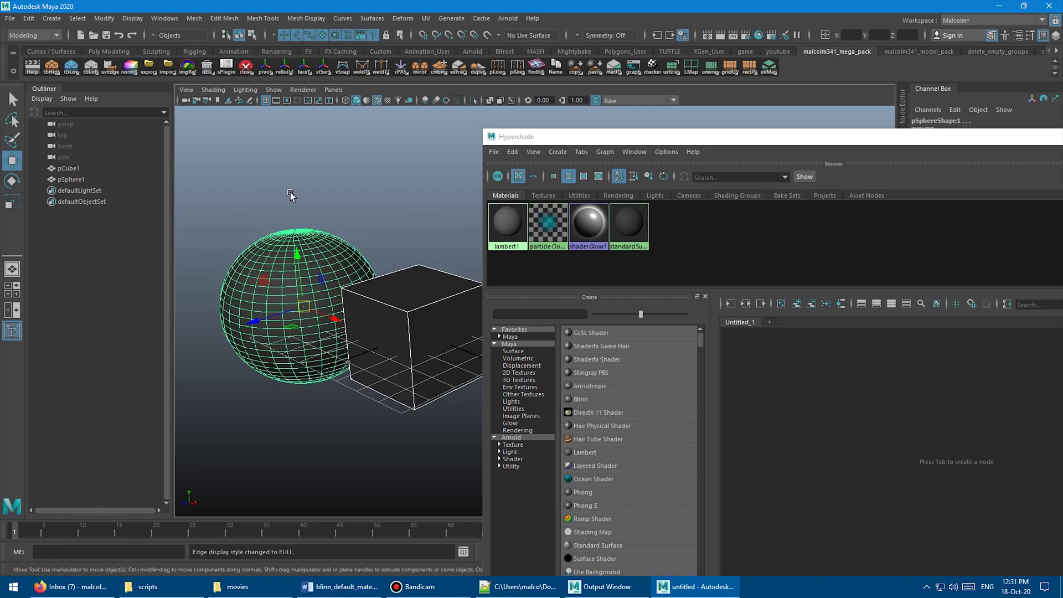
alt+drag(368, 197, 392, 210)
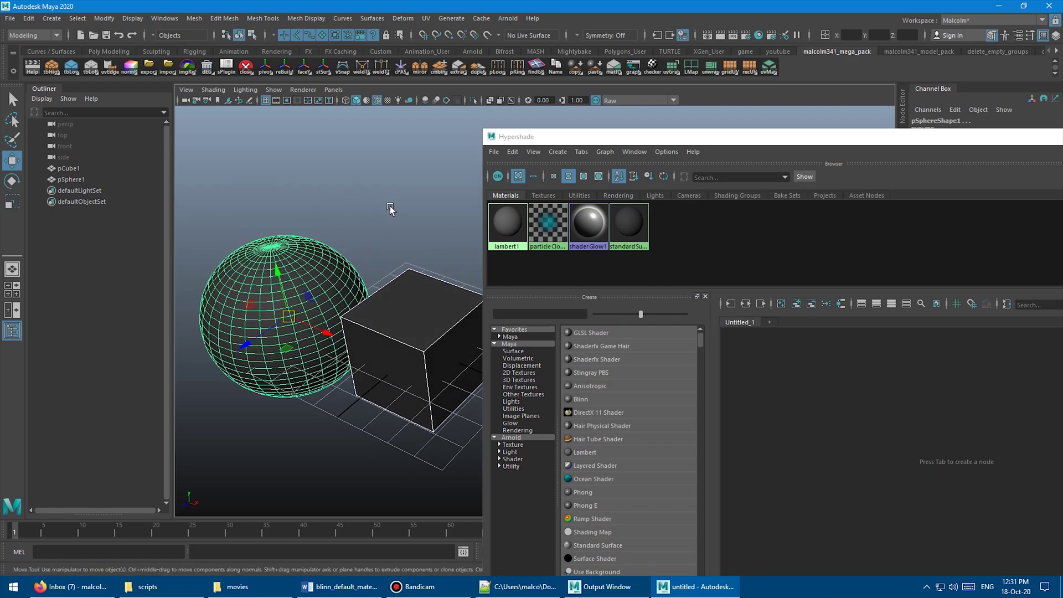
Graph the input and output connections of standardSurface1 in the Hypershade to check its link to the initial shading group
click(628, 224)
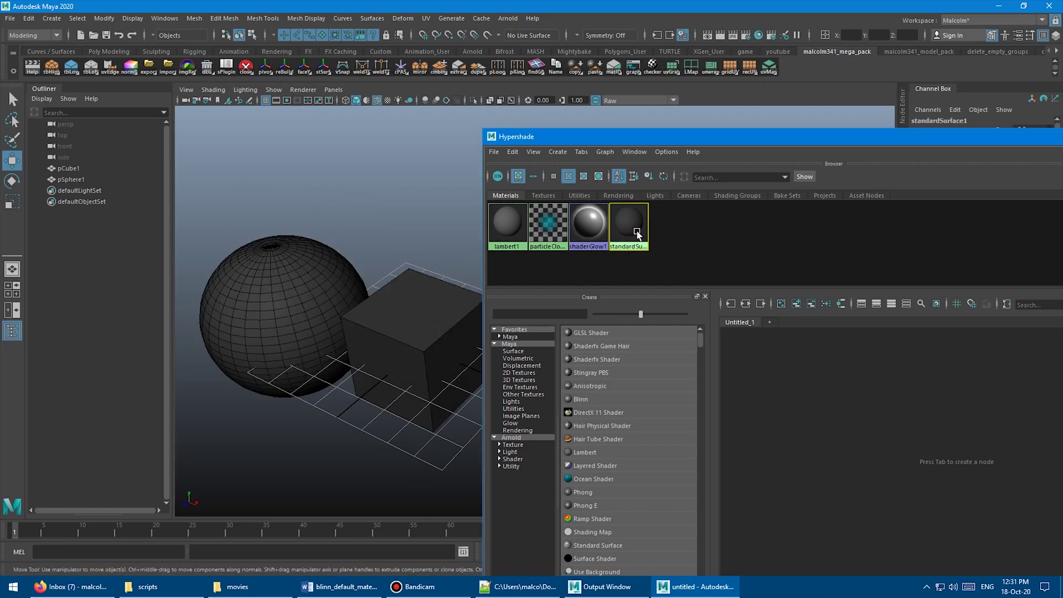
click(748, 304)
drag(842, 144, 872, 135)
alt+drag(433, 260, 411, 220)
Start a new scene without saving and create a polygon sphere at the grid's centre to recheck the default shading
key(ctrl+n)
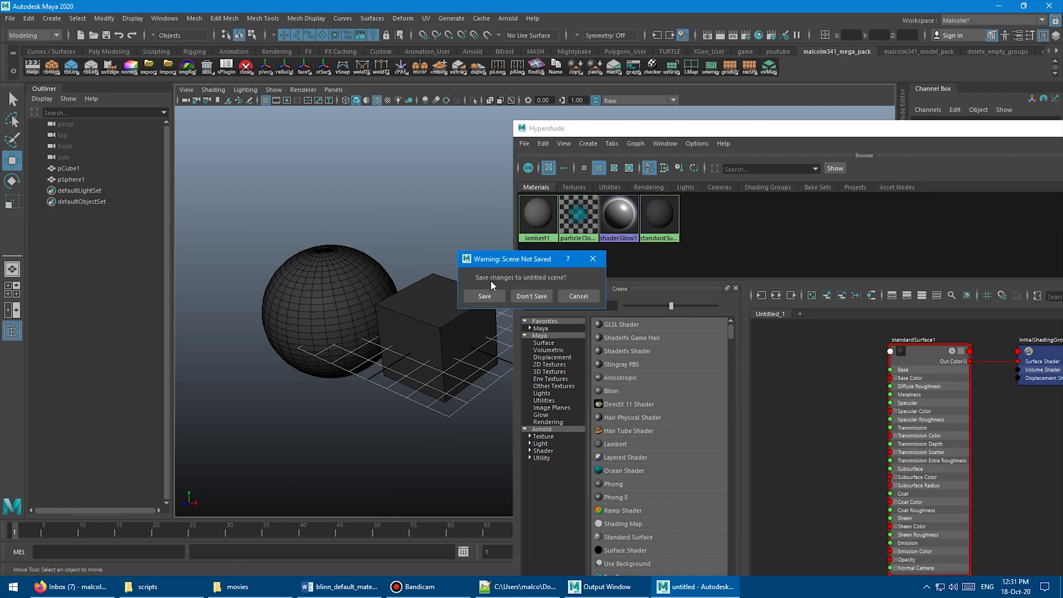
click(526, 294)
shift+right_drag(344, 239, 377, 237)
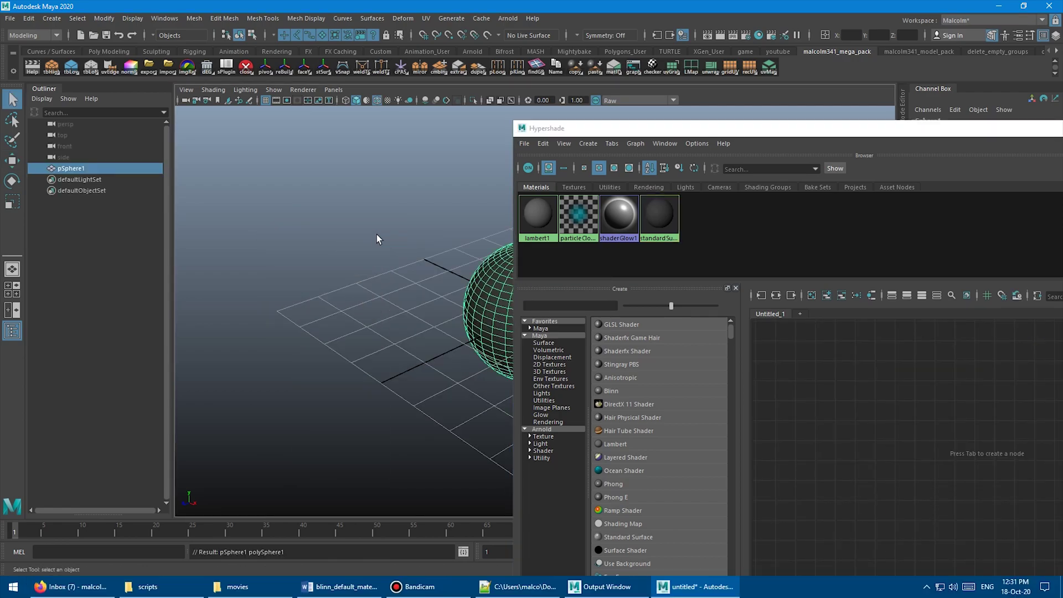
alt+middle_drag(377, 238, 182, 237)
click(325, 192)
alt+drag(325, 192, 305, 305)
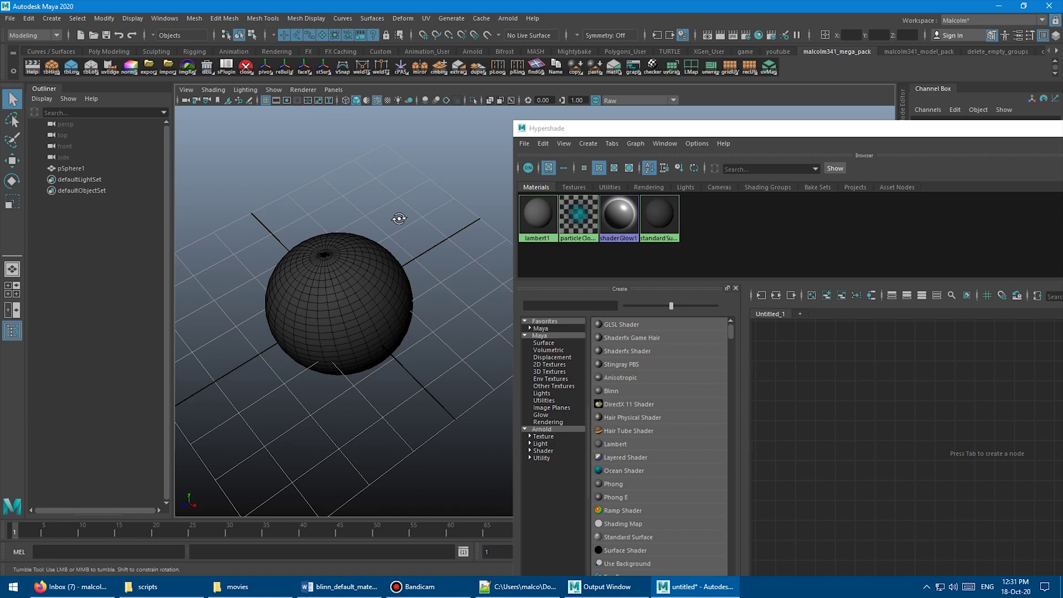
alt+drag(398, 216, 404, 201)
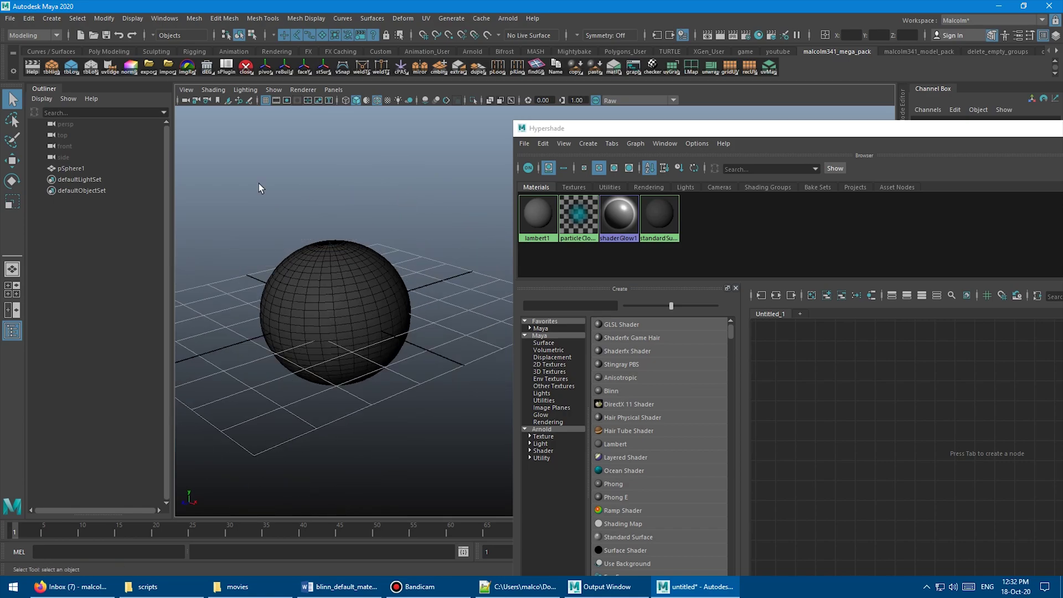